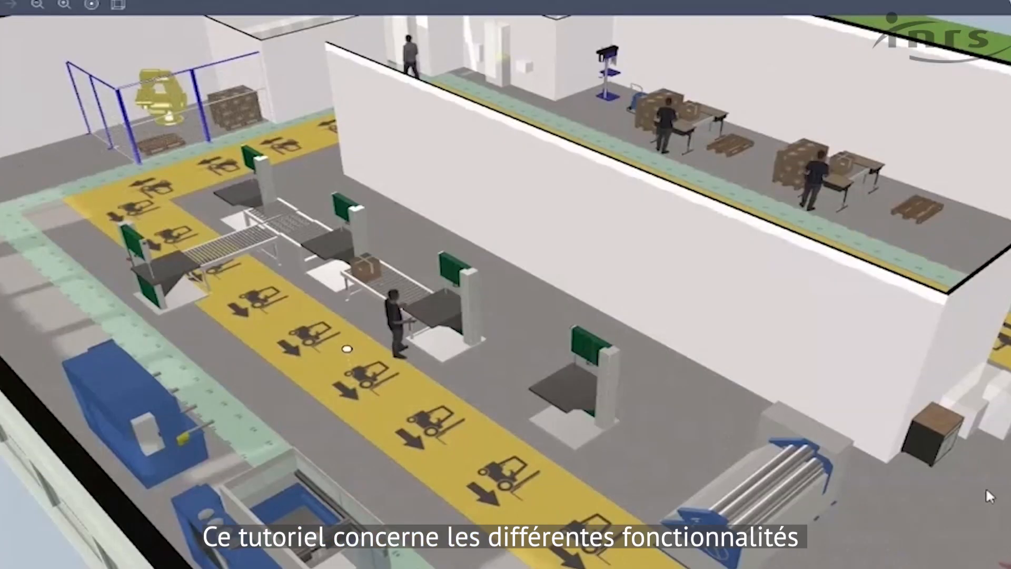
middle_click_drag(986, 490, 141, 544)
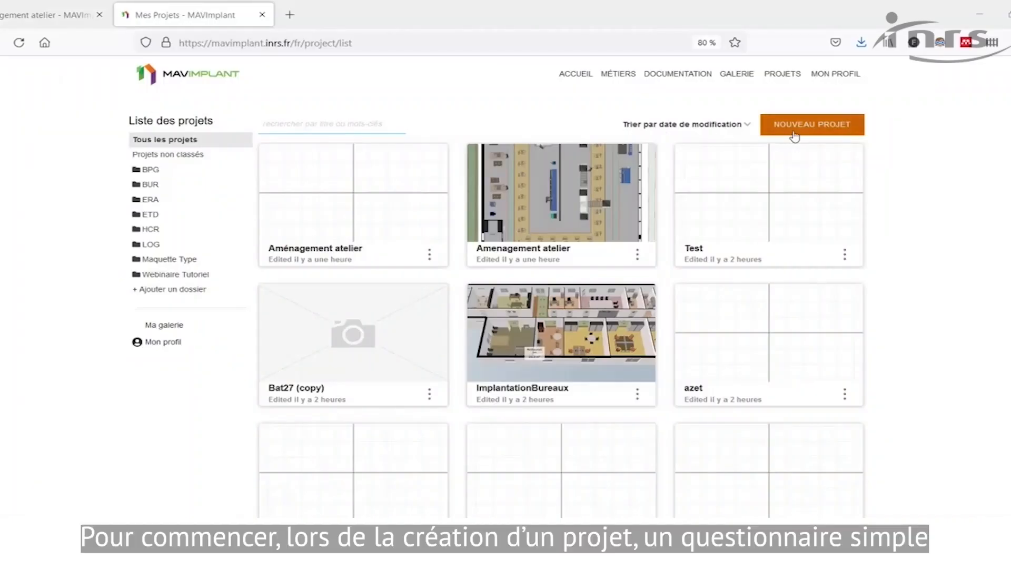
Create a new project for the Entrepôts Logistiques (LOG) trade, titled "Amenagement", leaving the other questionnaire fields blank.
left_click(795, 136)
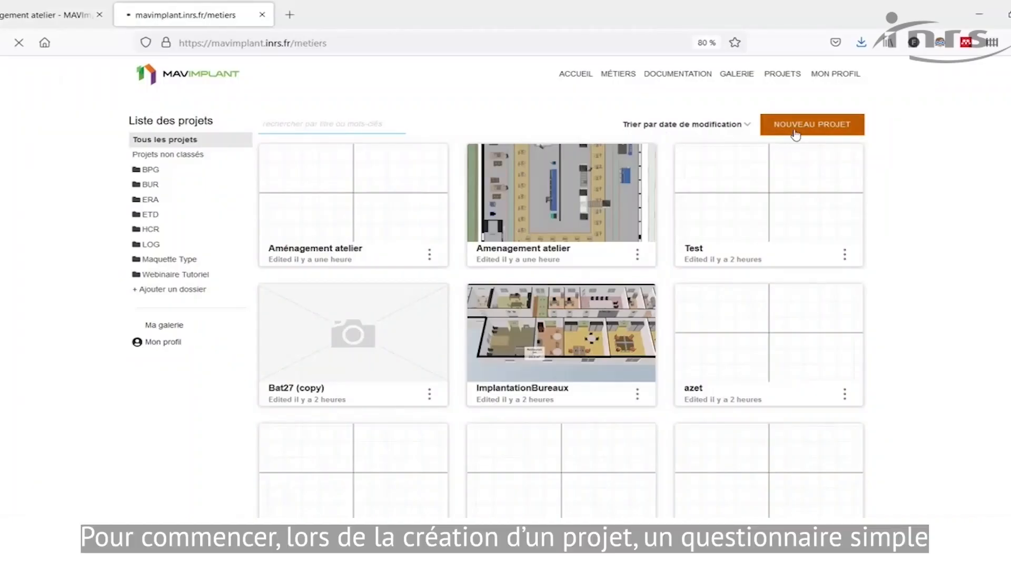
left_click(719, 350)
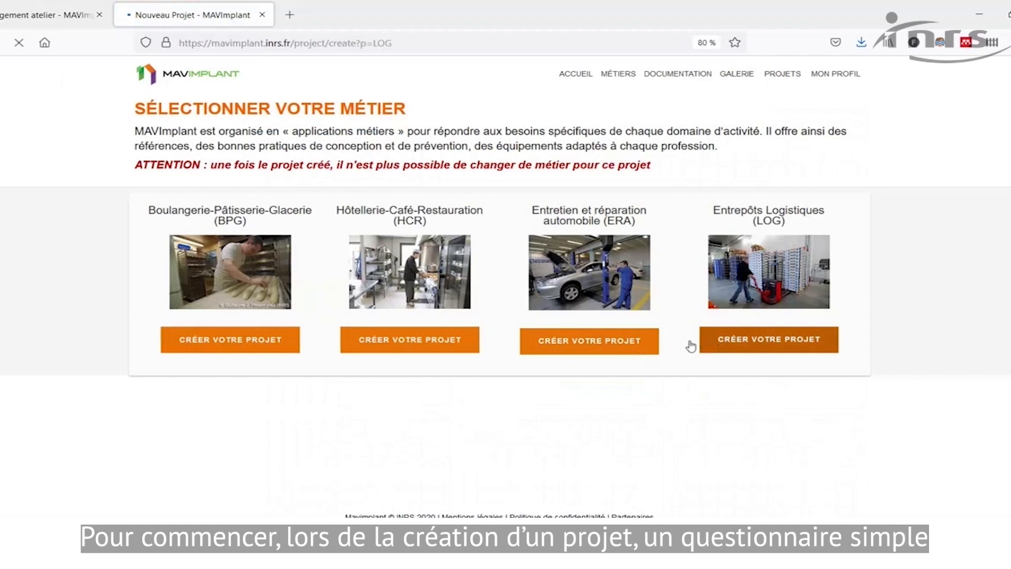
left_click(450, 187)
type("Amenagement")
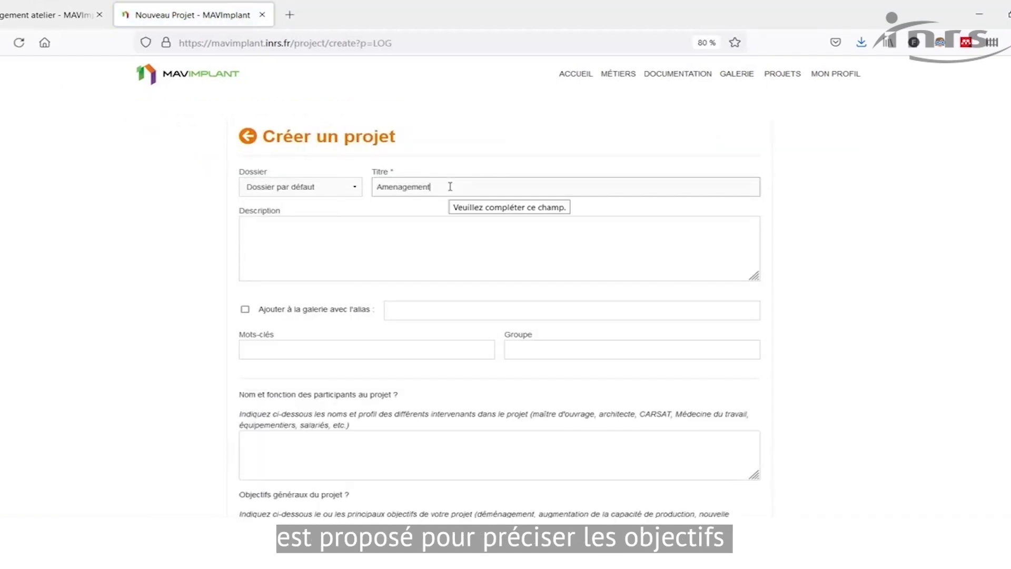
scroll(582, 290, "down", 4)
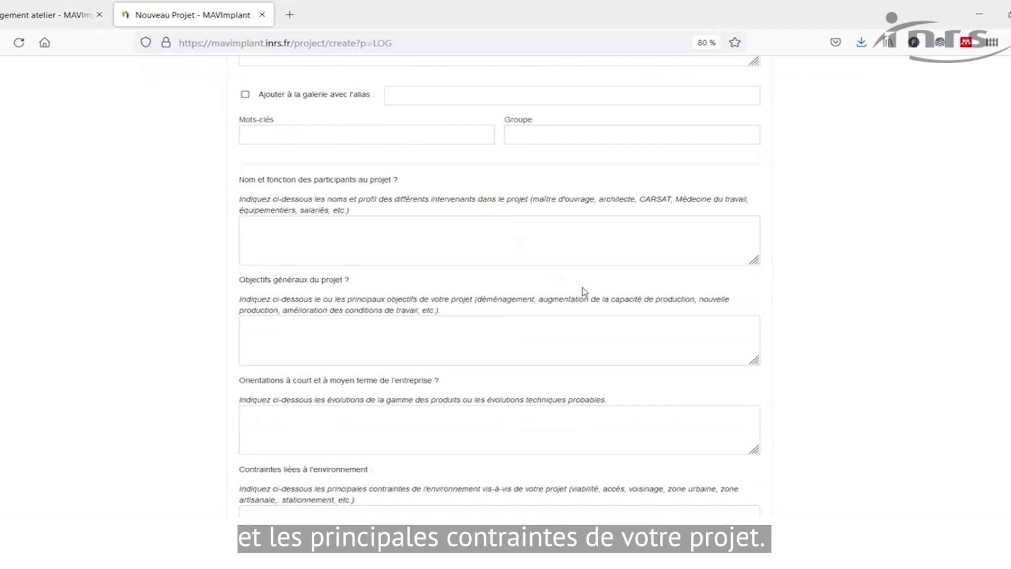
scroll(582, 291, "down", 7)
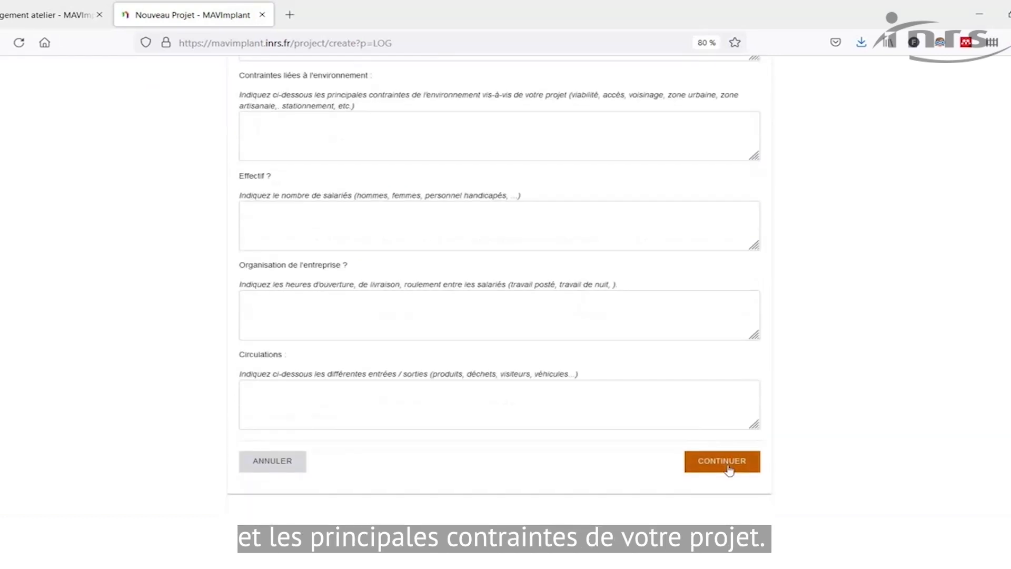
left_click(729, 468)
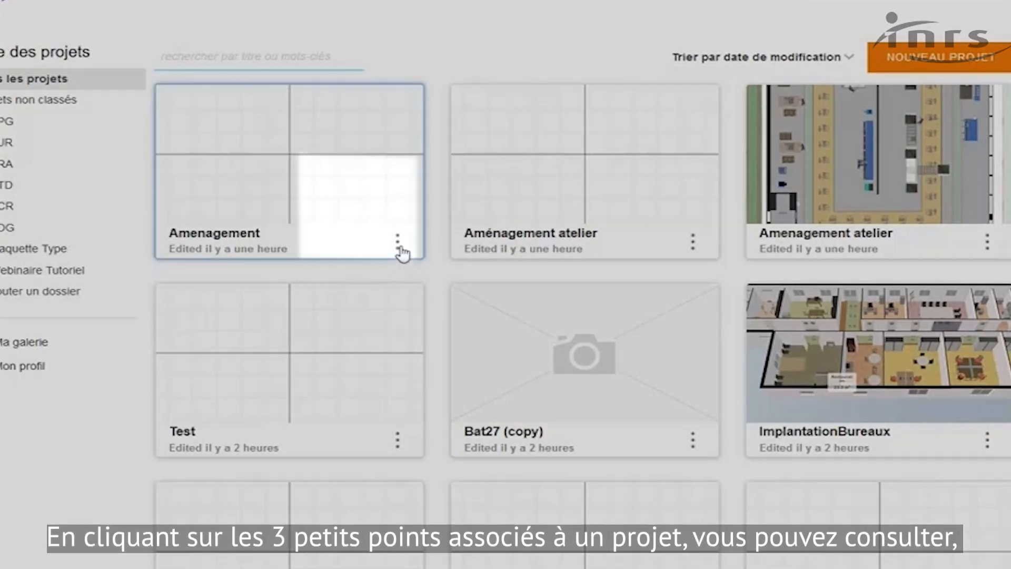
Open the Amenagement project's questionnaire, enter "Nouvelle ligne de production" as the general objectives, and submit the form.
left_click(398, 245)
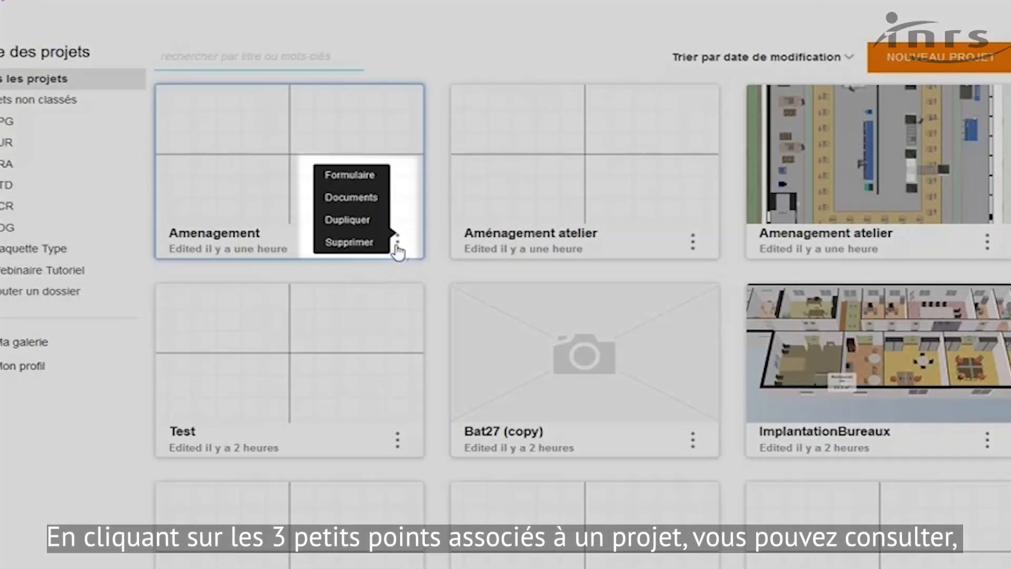
left_click(363, 179)
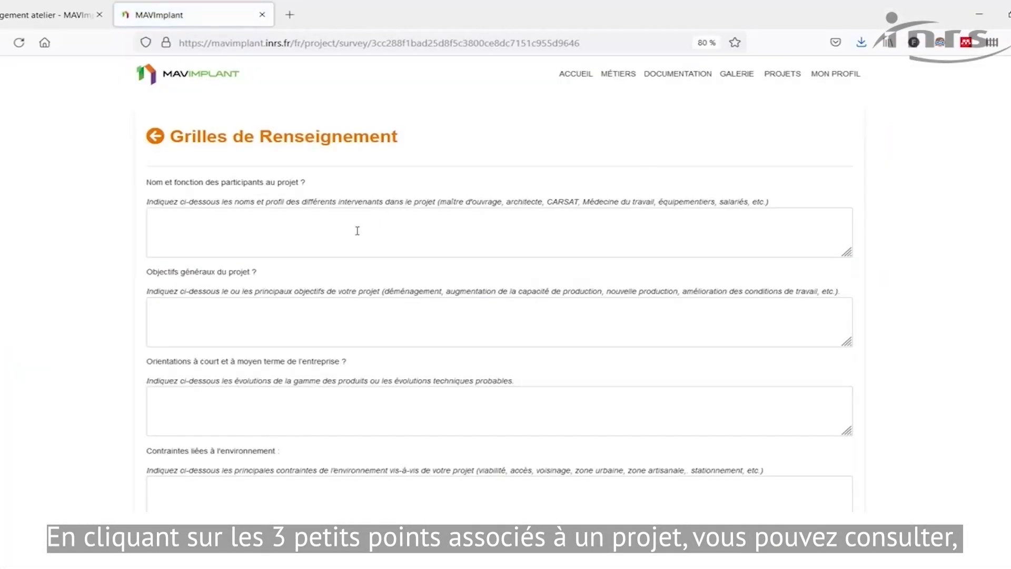
left_click(261, 290)
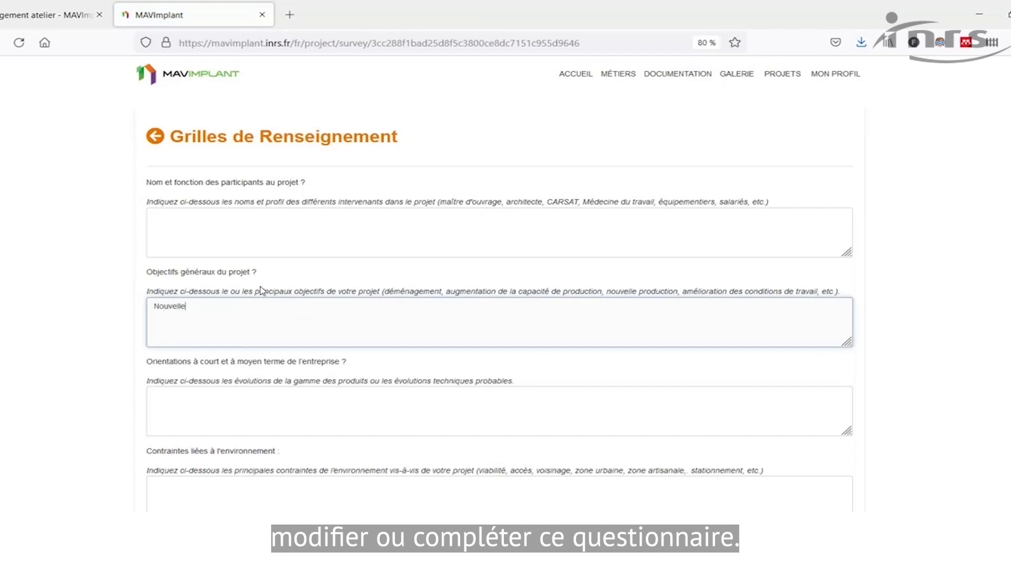
left_click(252, 417)
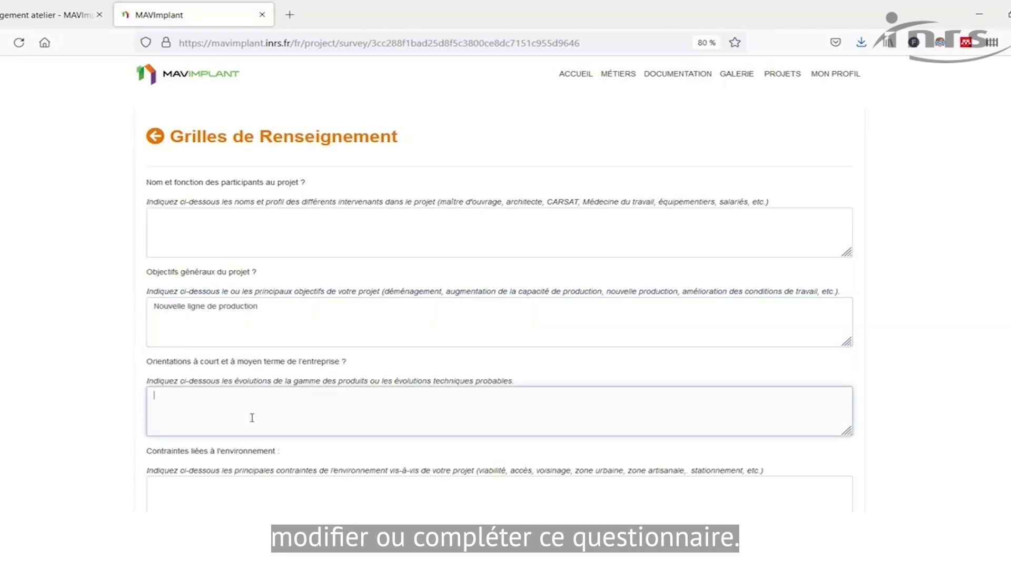
scroll(252, 417, "down", 6)
left_click(815, 422)
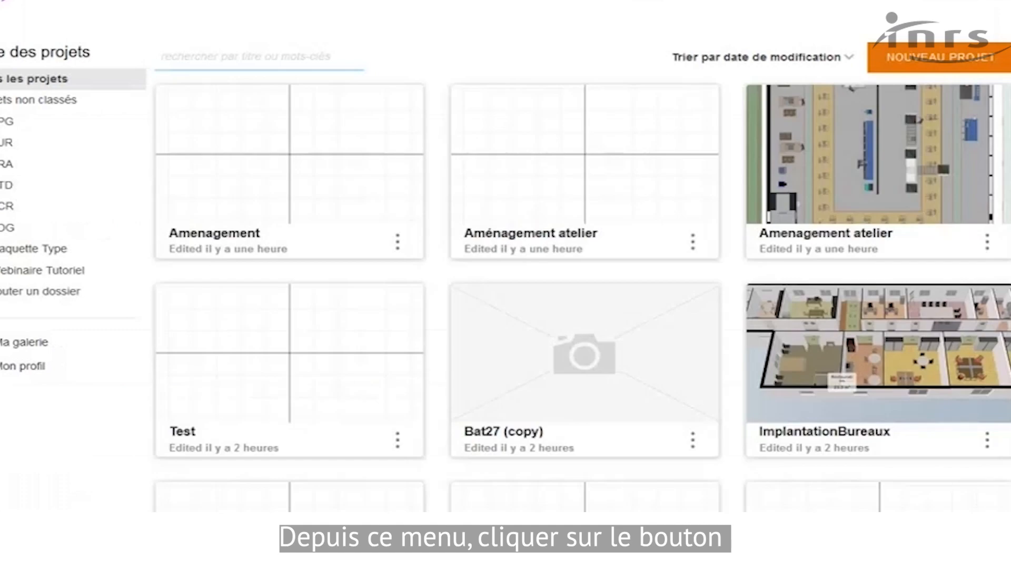
Attach Cahier des charges.docx and Chiffrage projet.xlsx to the Amenagement project's associated documents.
left_click(398, 241)
left_click(368, 198)
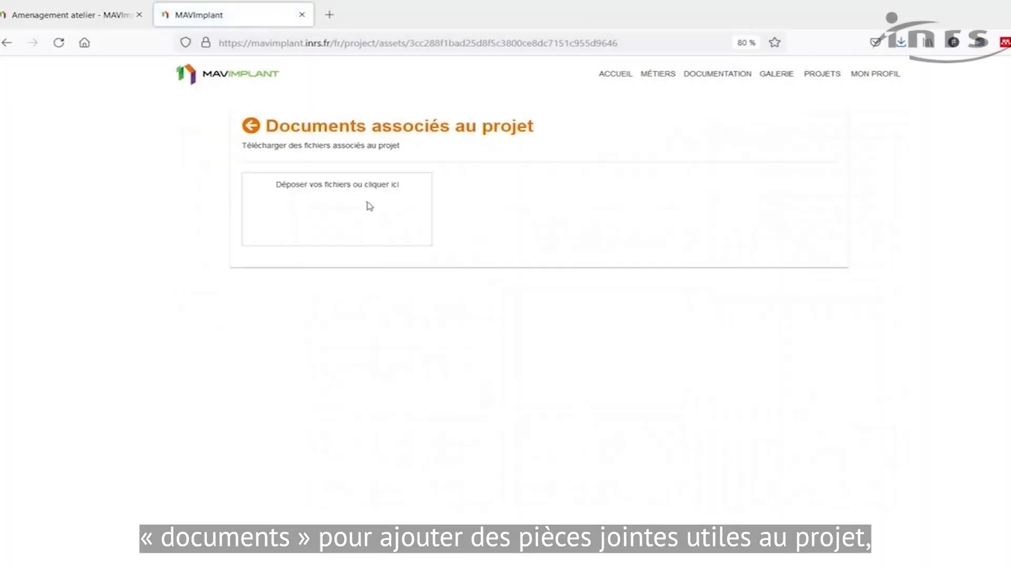
left_click(370, 206)
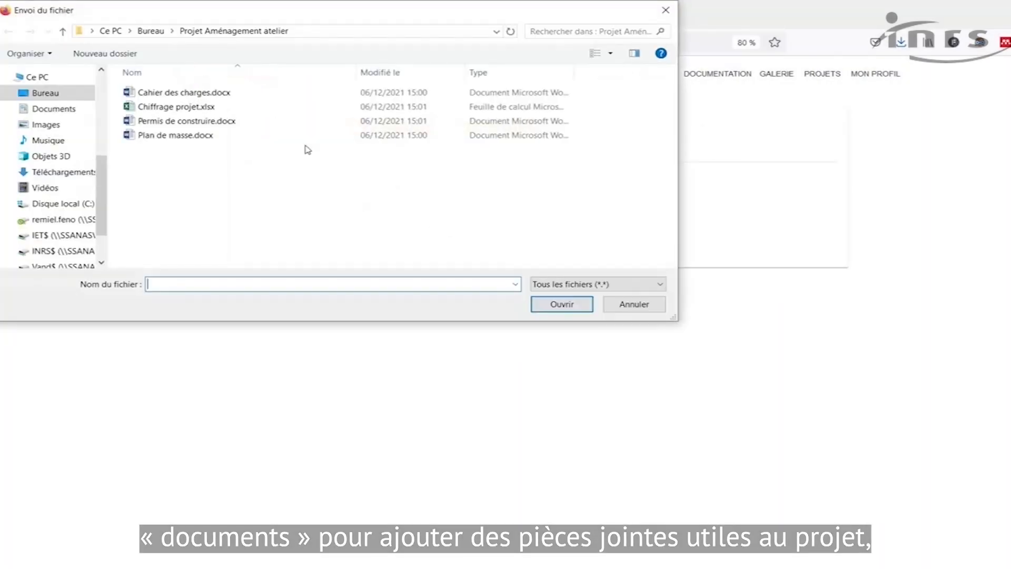
double_click(208, 91)
left_click(345, 198)
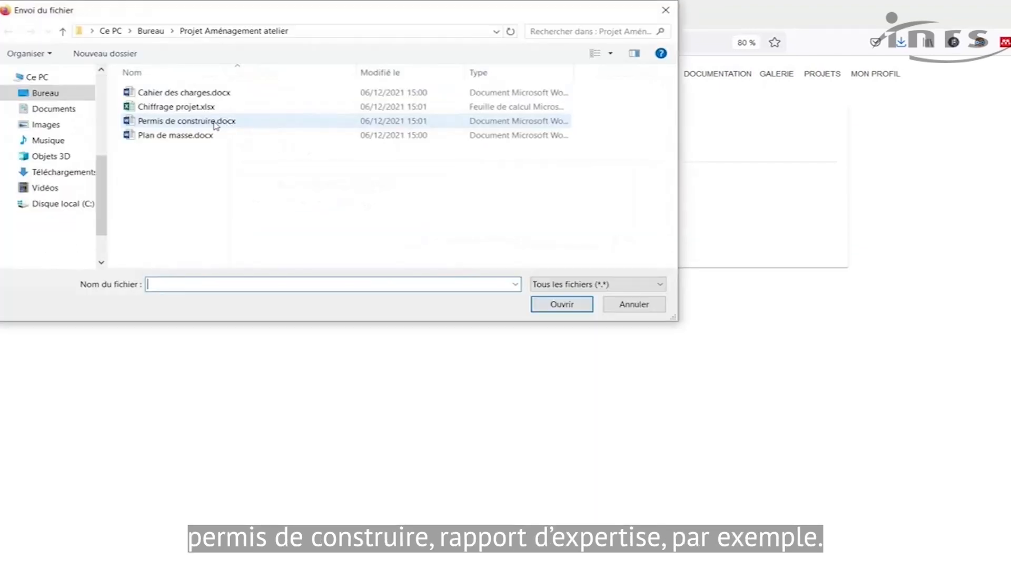
double_click(191, 109)
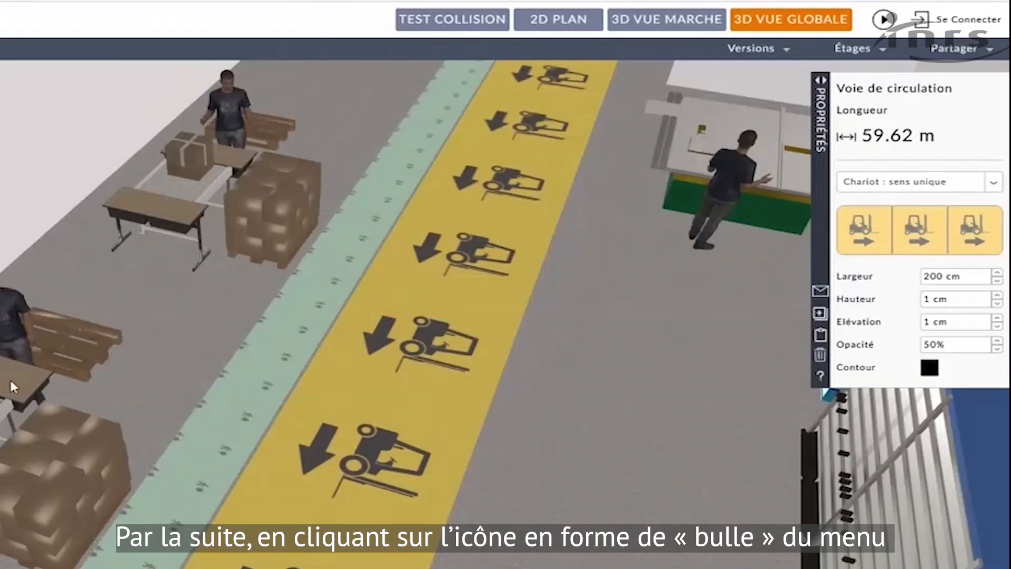
Add the comment "Prévoir une table réglable en hauteur" to the school table at the nearer packing workstation.
left_click(12, 382)
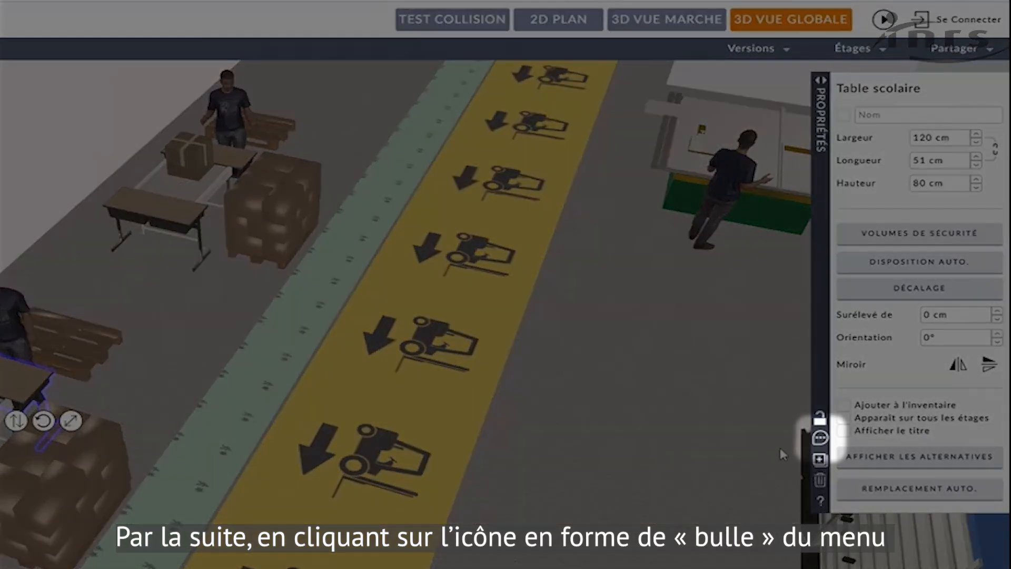
left_click(820, 437)
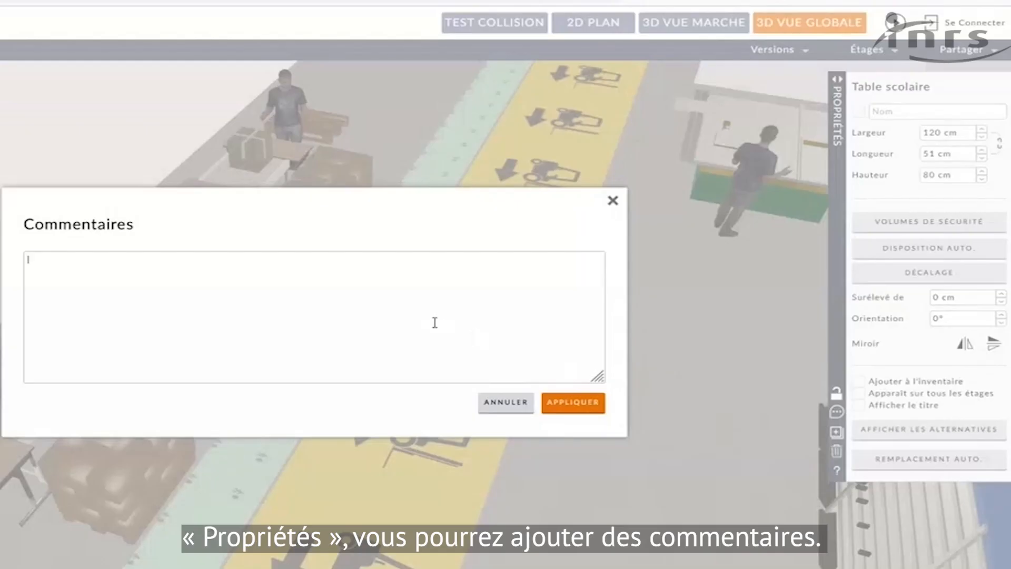
type("Prévoir une table rég")
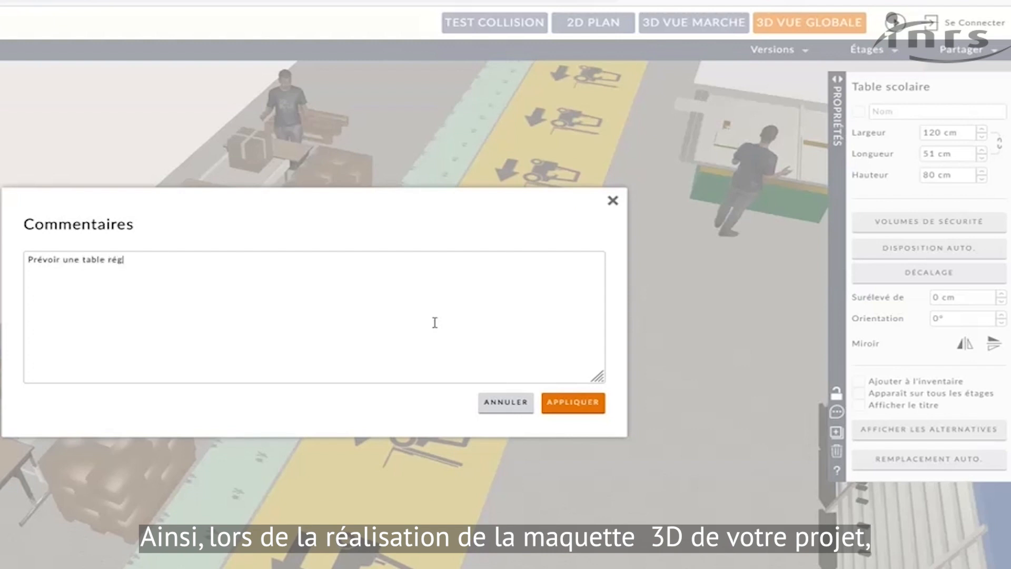
type("lable en")
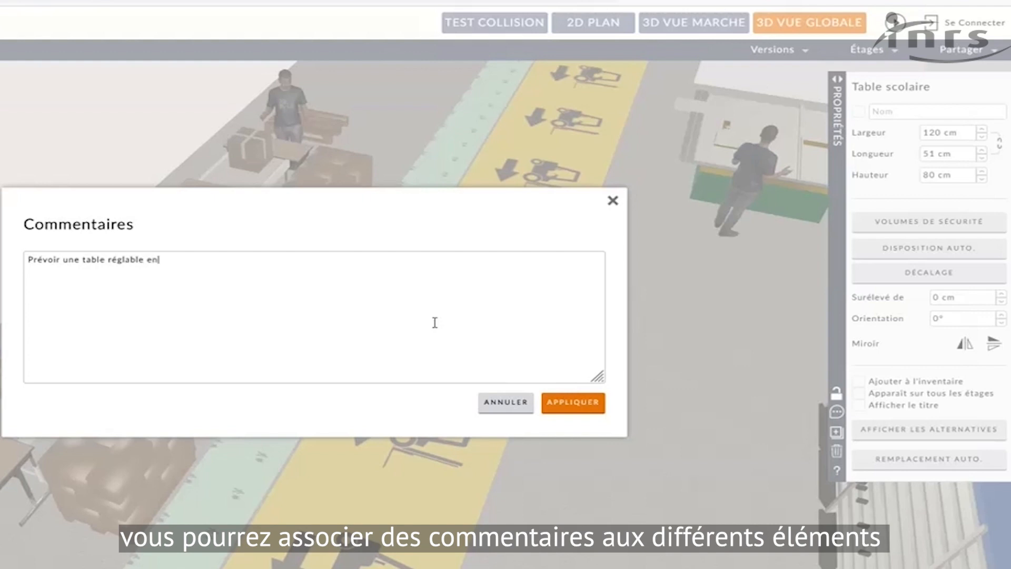
type("ute")
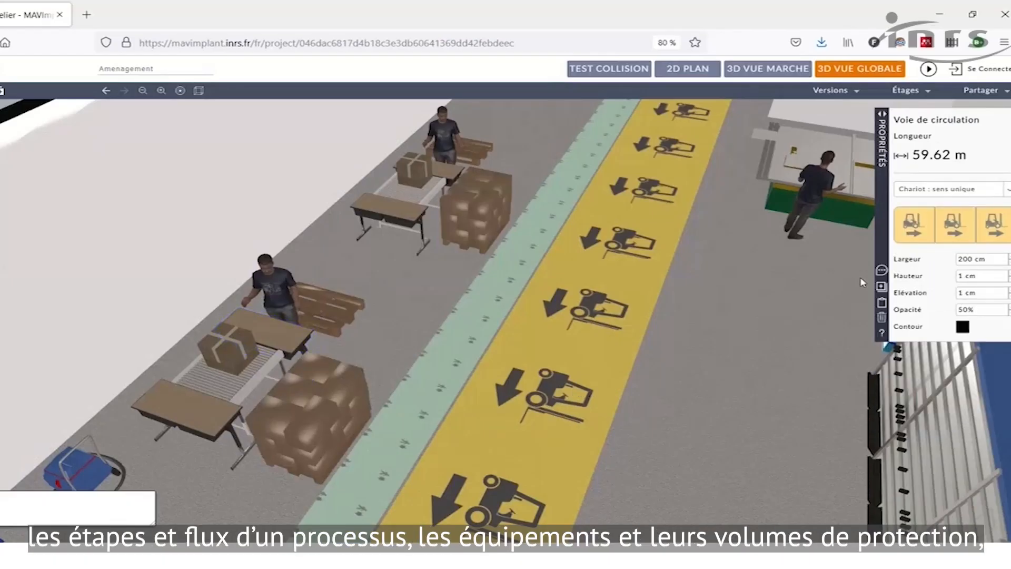
Add the comment "Prévoir une séparation entre voie piétons et chariots" to the forklift traffic lane.
left_click(882, 271)
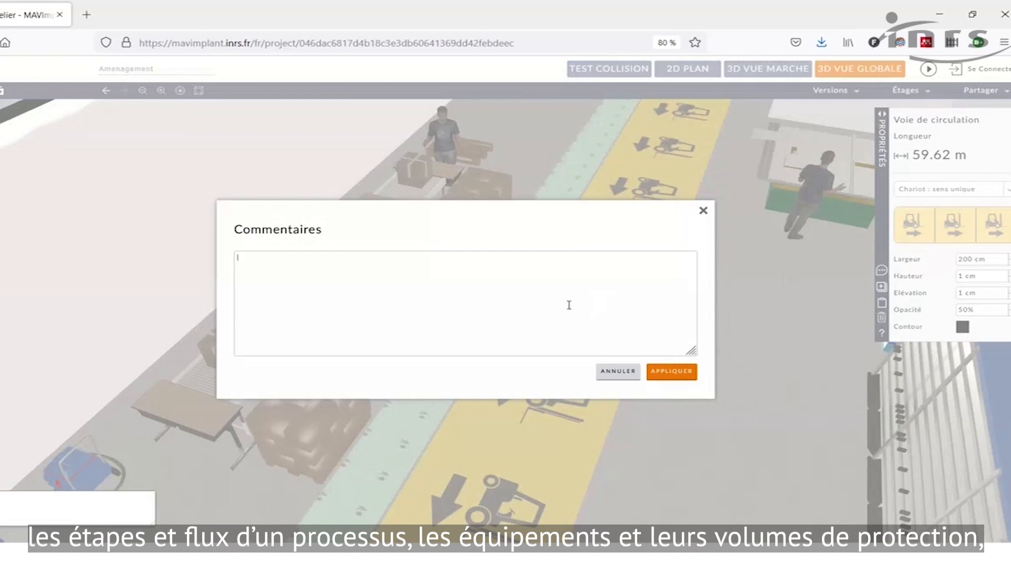
type("Prévoir une séparation entre voie piétons et chariots")
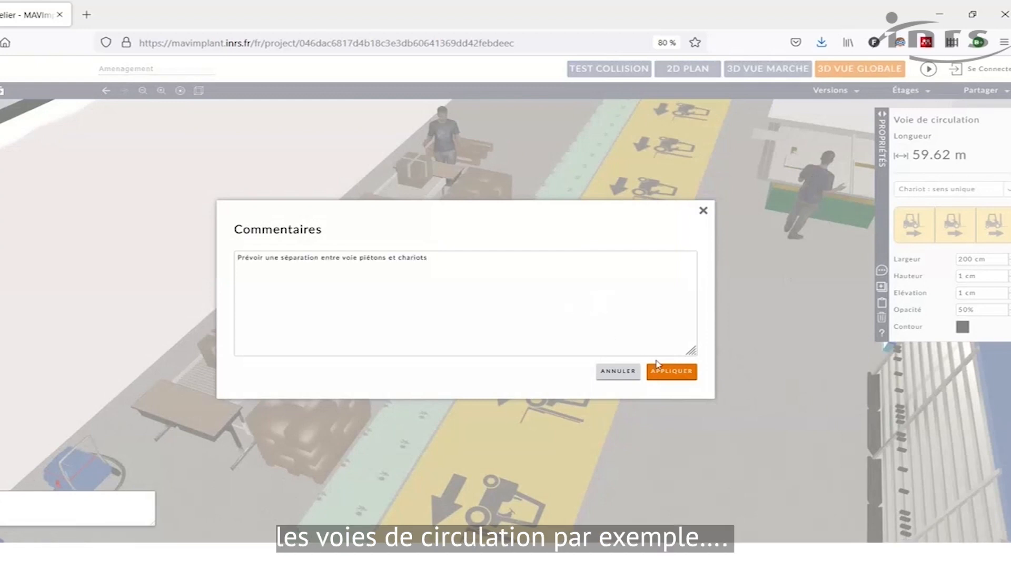
left_click(665, 373)
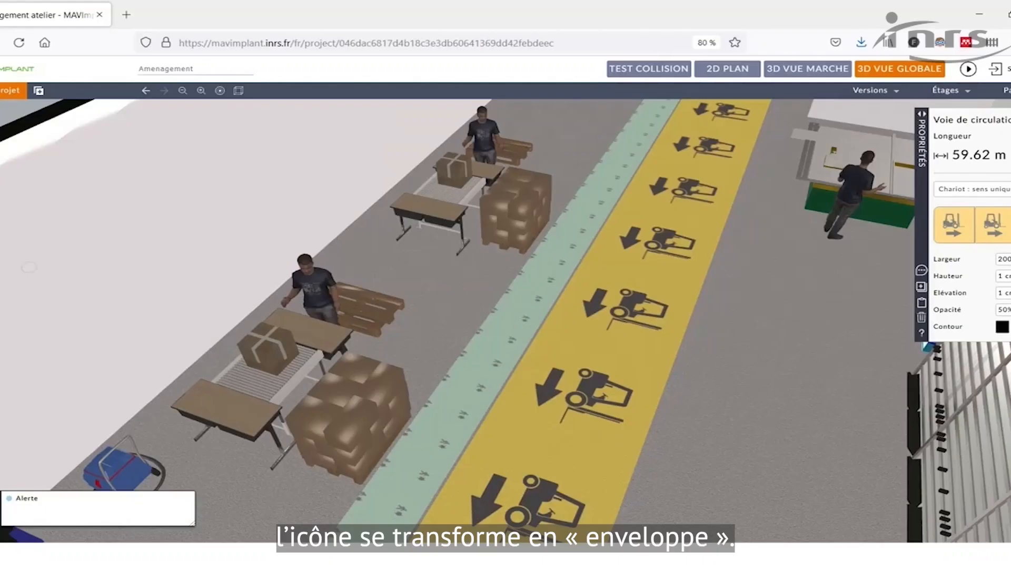
In the 2D plan, place a note below the machine and its operator, reading "Prévoir une zone de stockage proche de la machine".
left_click(162, 190)
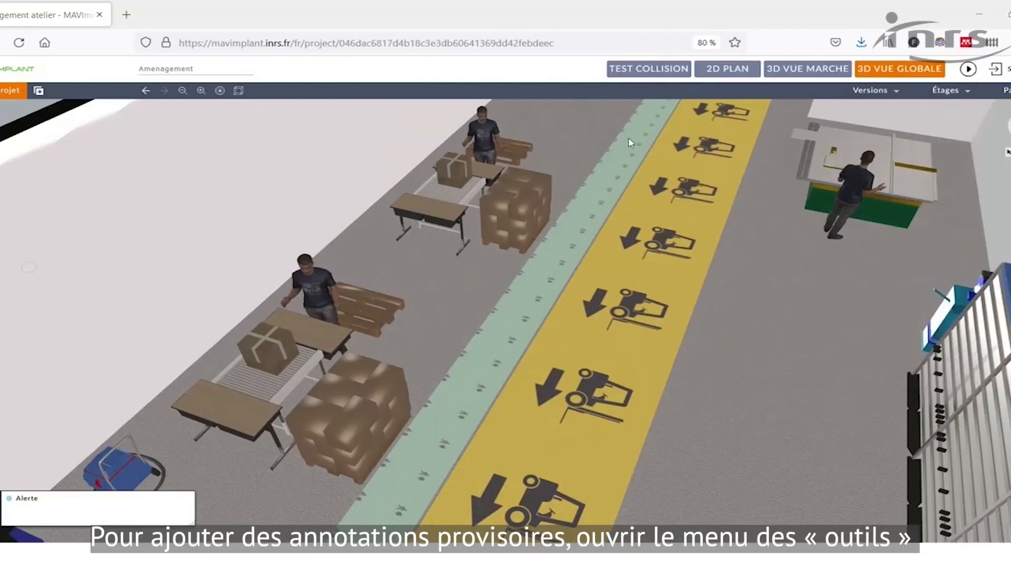
left_click(730, 73)
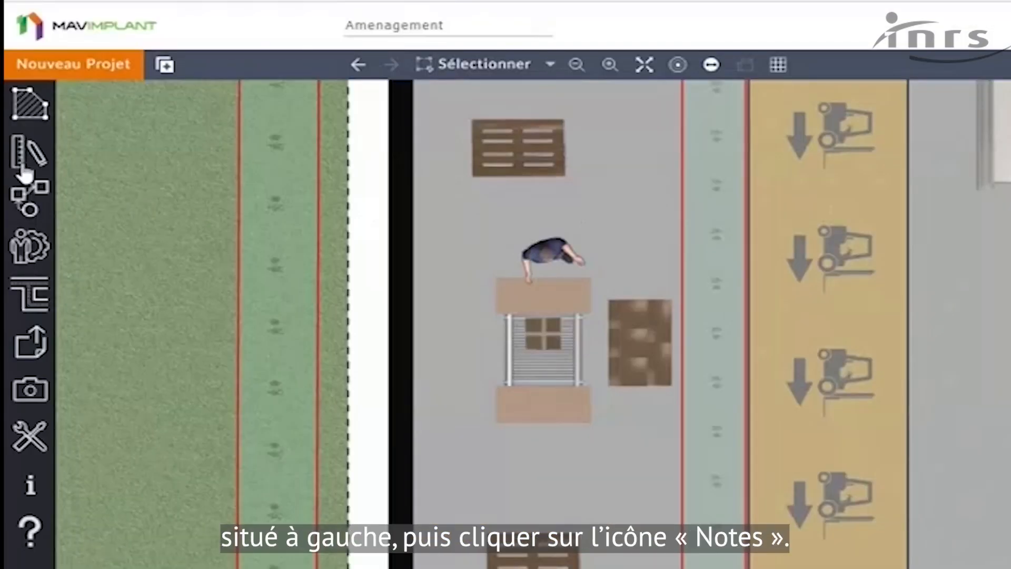
left_click(30, 152)
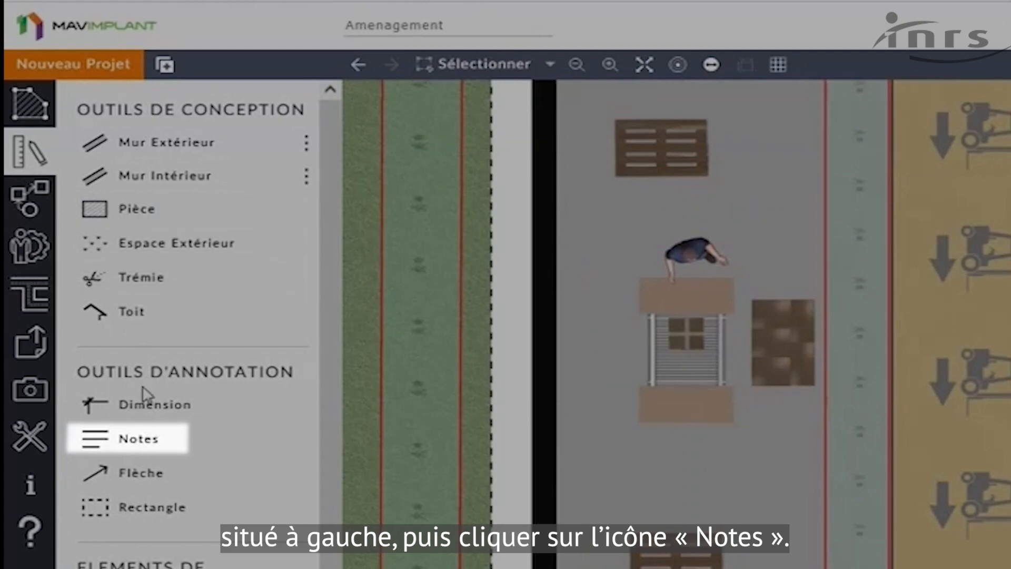
left_click(144, 442)
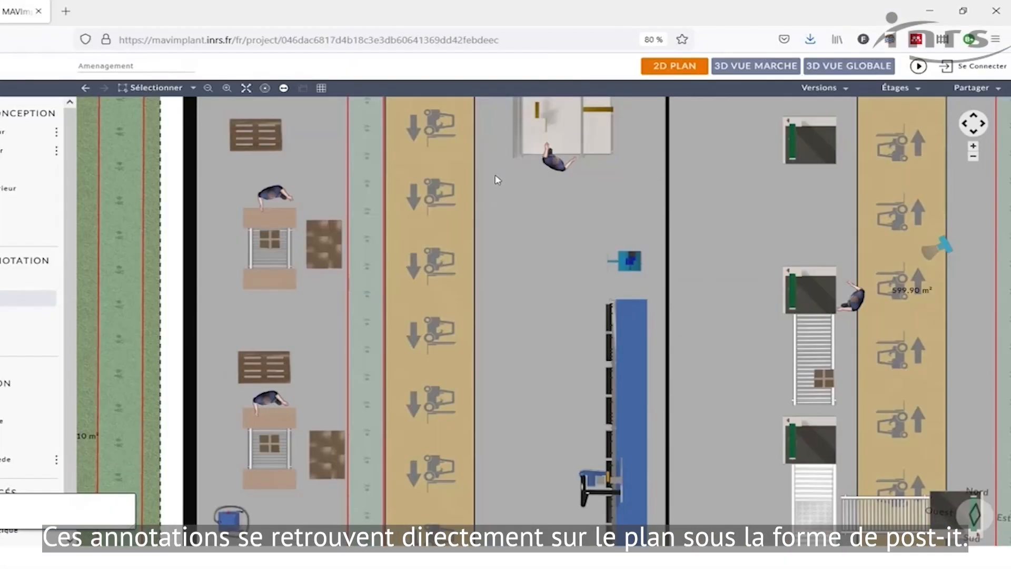
left_click_drag(496, 175, 639, 214)
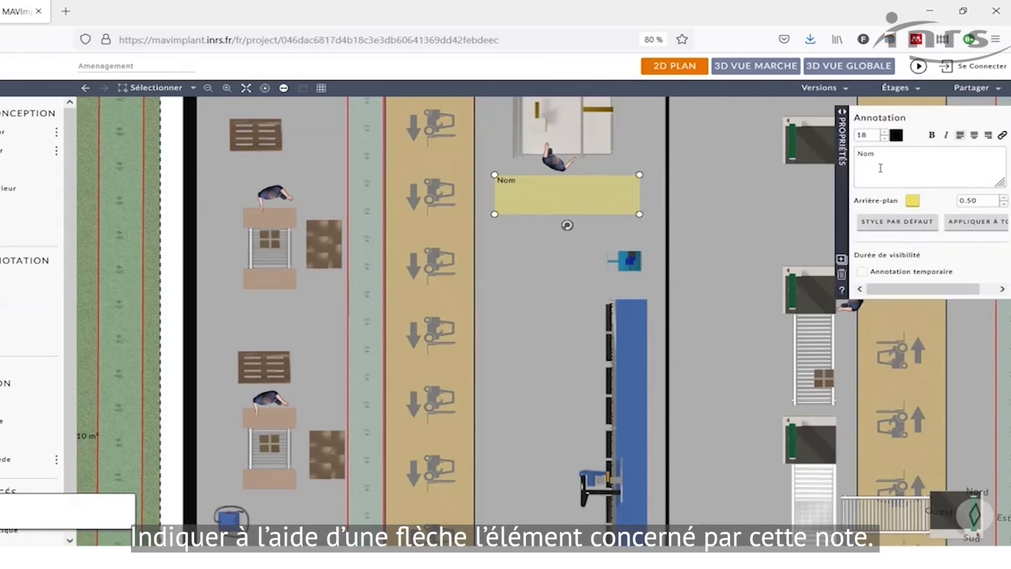
type("Prévoir une zone de stockage proche de la machine")
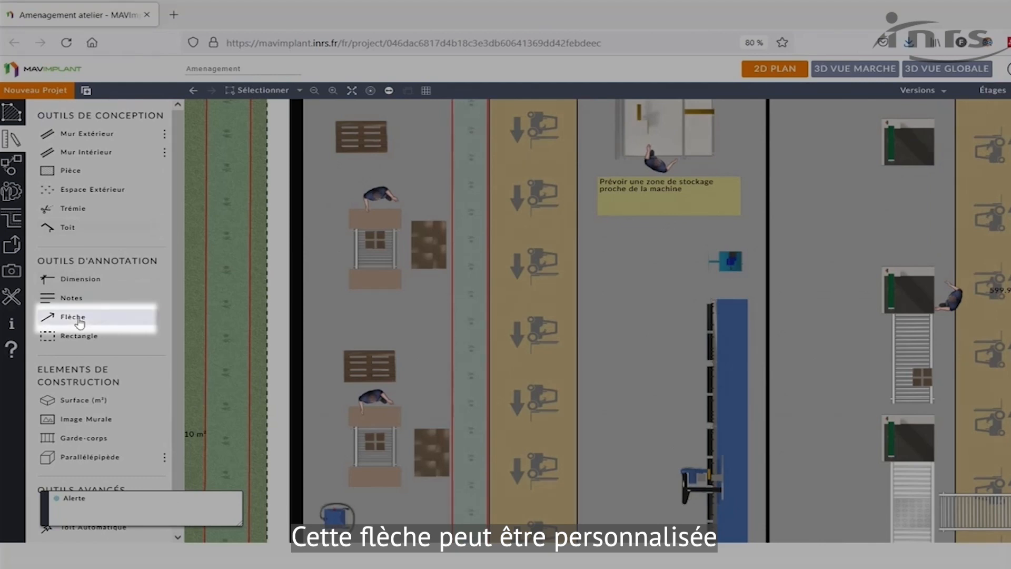
Draw an arrow from the storage note to the machine above it, coloured red and 5 cm thick.
left_click(78, 318)
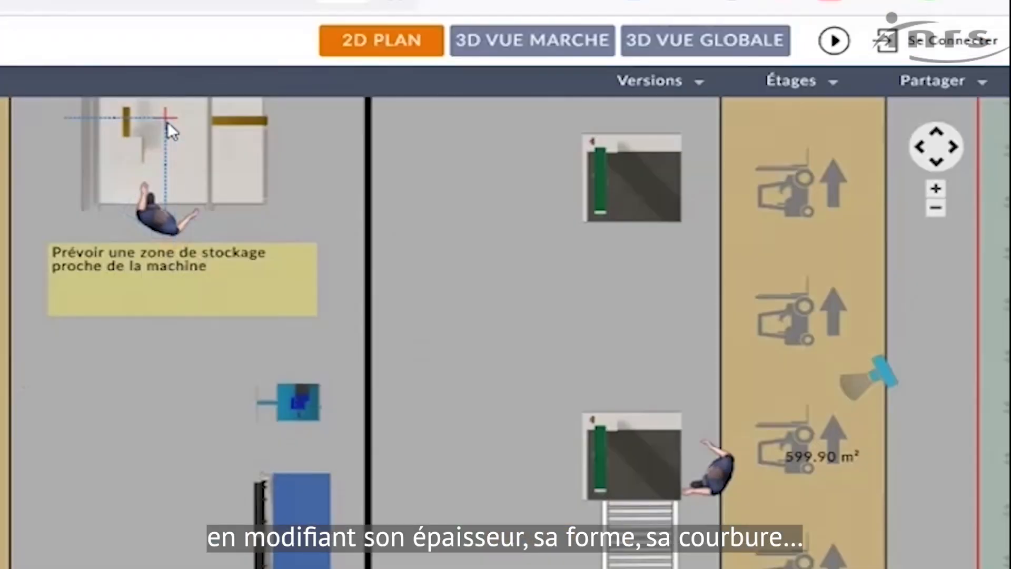
left_click(661, 113)
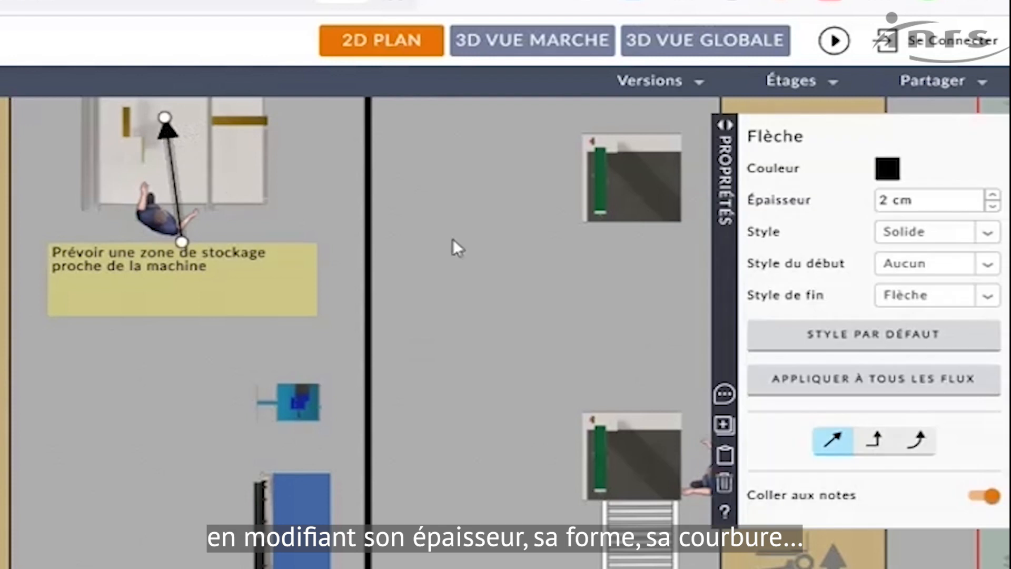
left_click(887, 168)
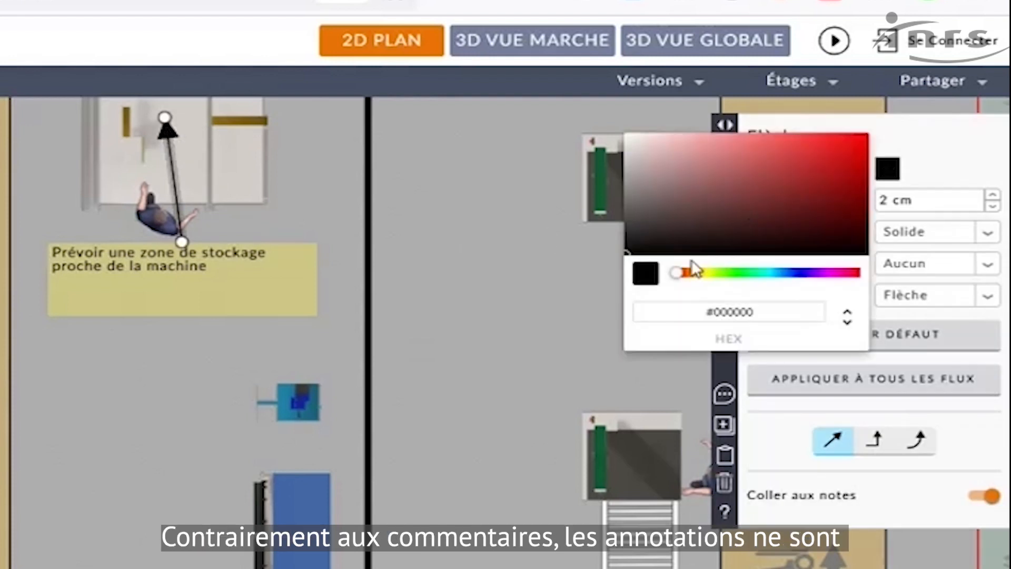
left_click(840, 160)
left_click(948, 202)
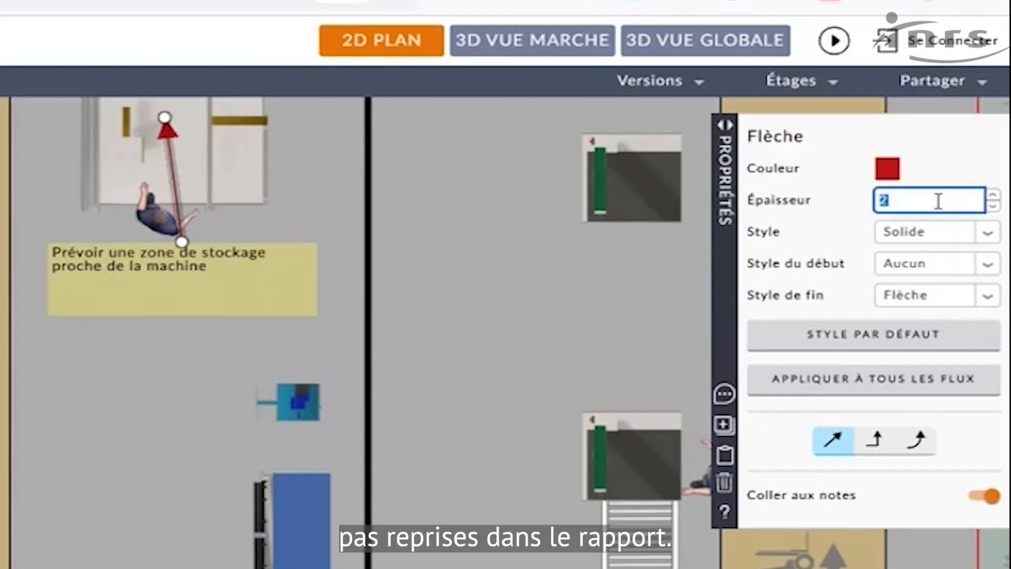
type("5")
key("Tab")
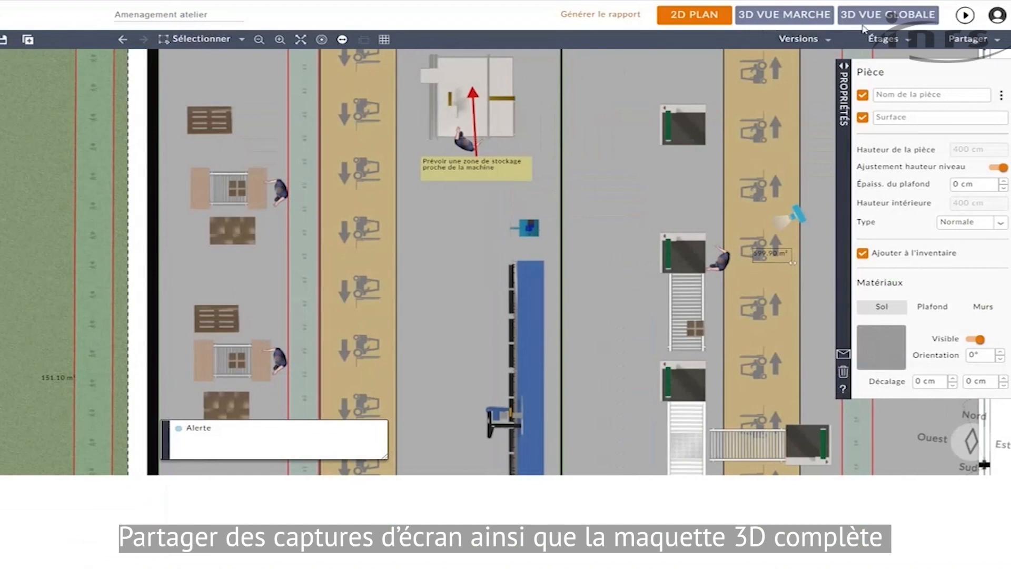
Start a screen capture of the global 3D view and set its resolution to medium.
left_click(878, 21)
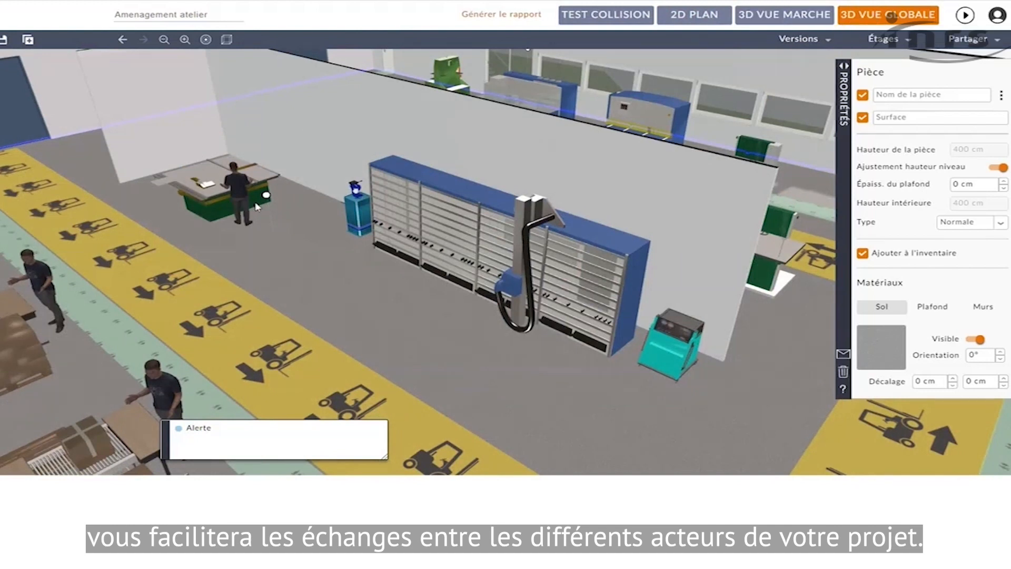
mouse_move(268, 199)
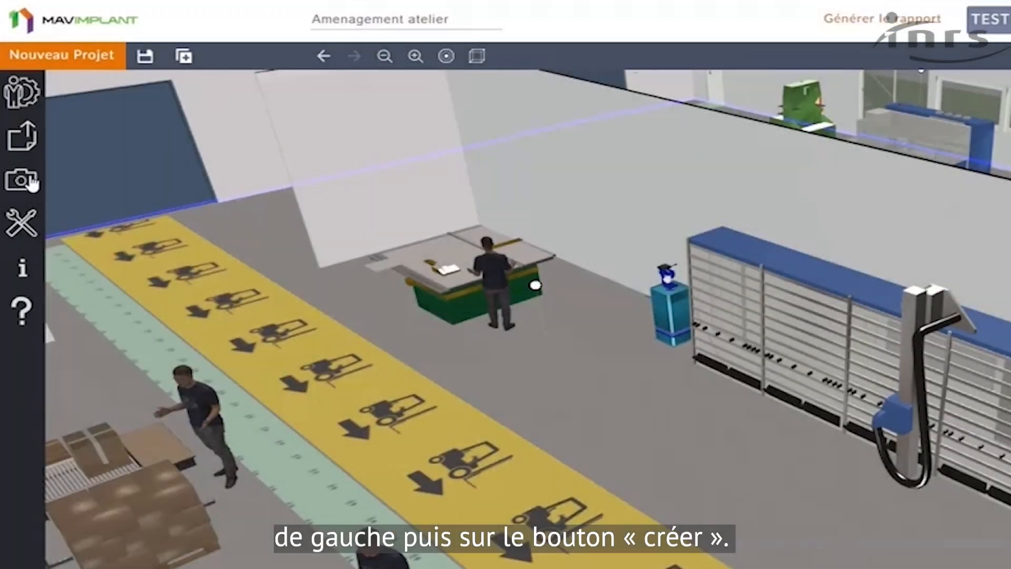
left_click(30, 182)
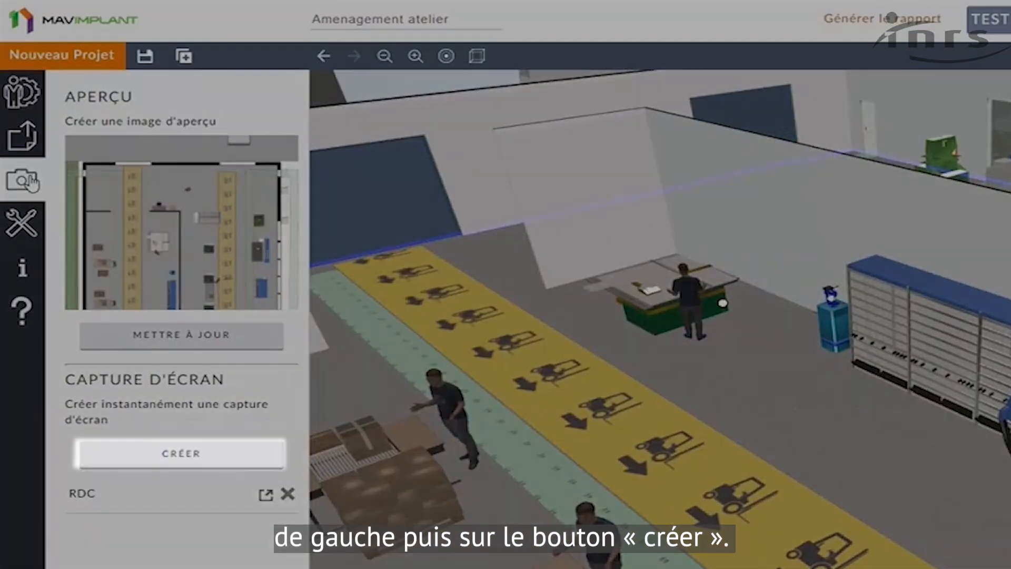
left_click(203, 462)
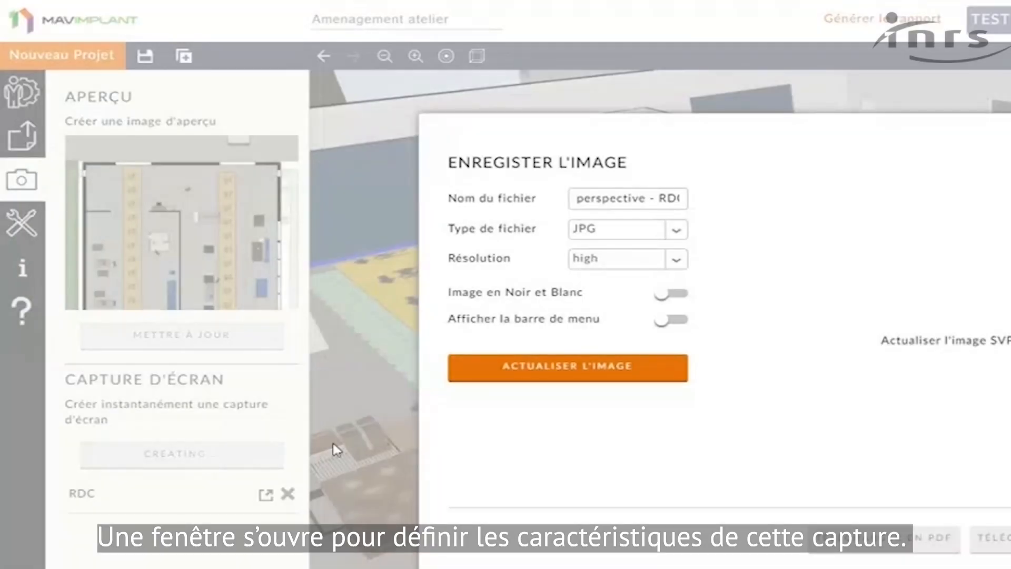
left_click(642, 260)
left_click(637, 277)
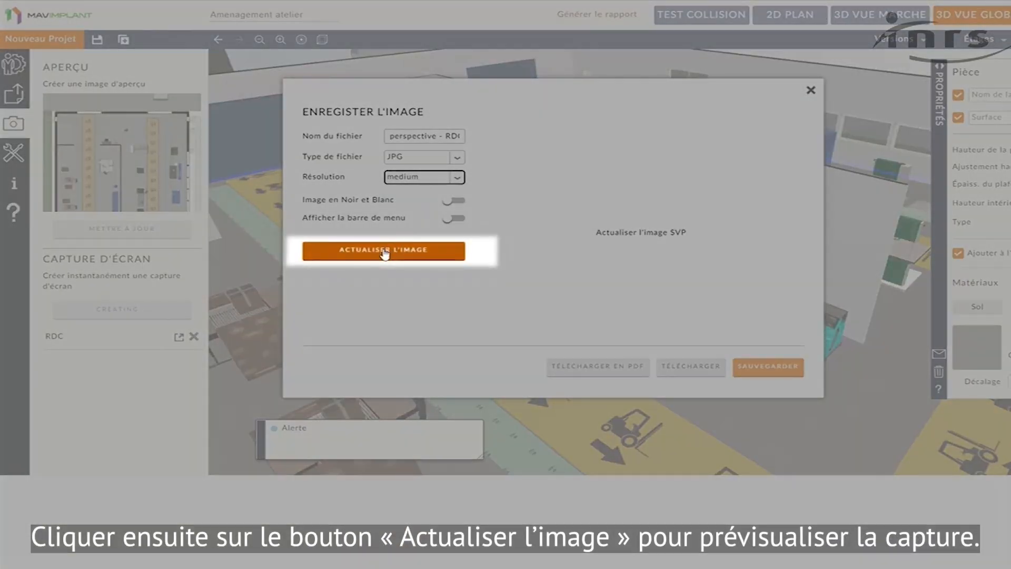
Refresh the capture's preview image and save it to the project, opening the saved "perspective - RDC" capture.
left_click(385, 254)
left_click(384, 251)
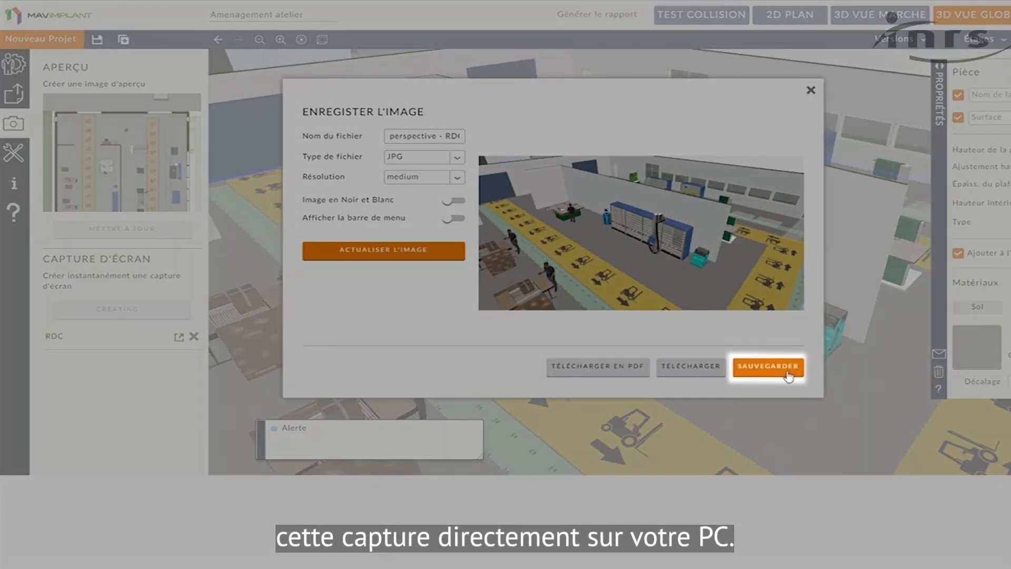
left_click(789, 375)
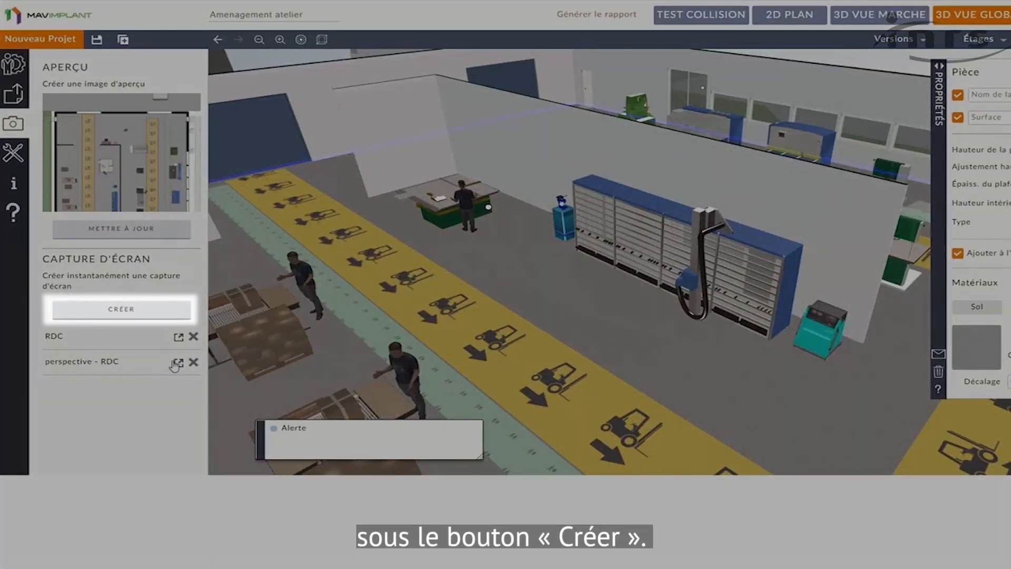
left_click(178, 363)
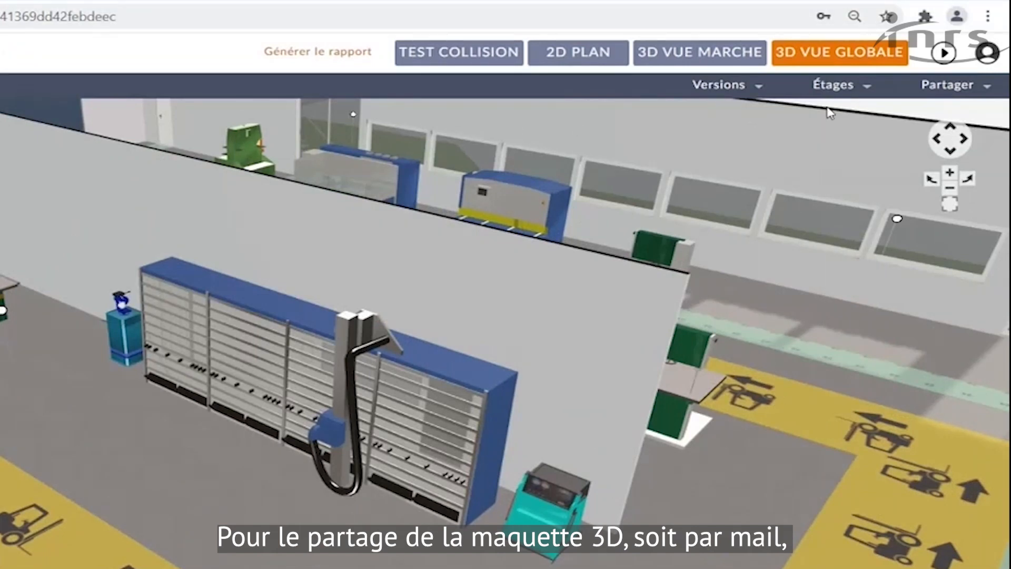
Copy the project's viewer link with the current viewpoint included.
left_click(988, 91)
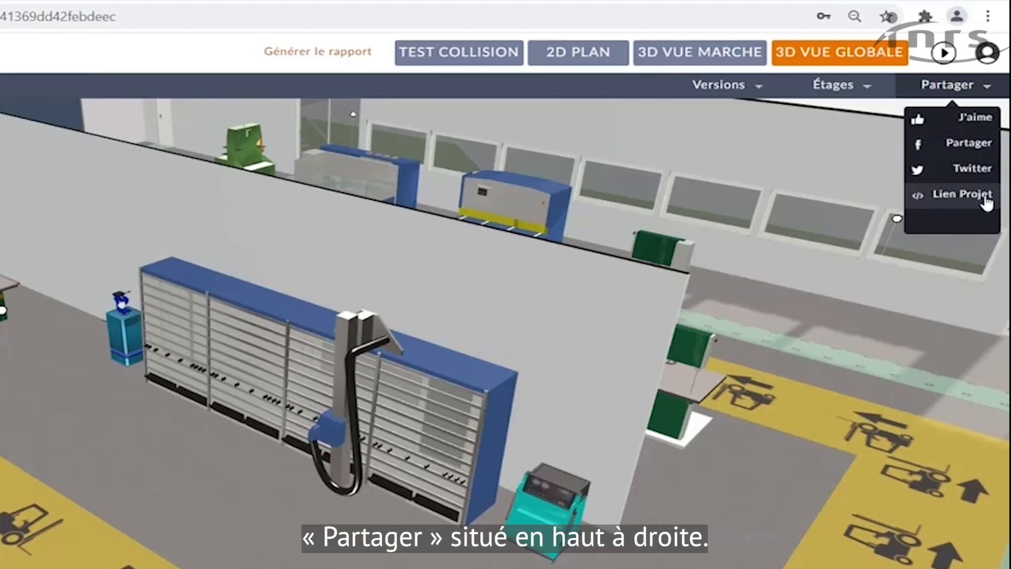
left_click(986, 202)
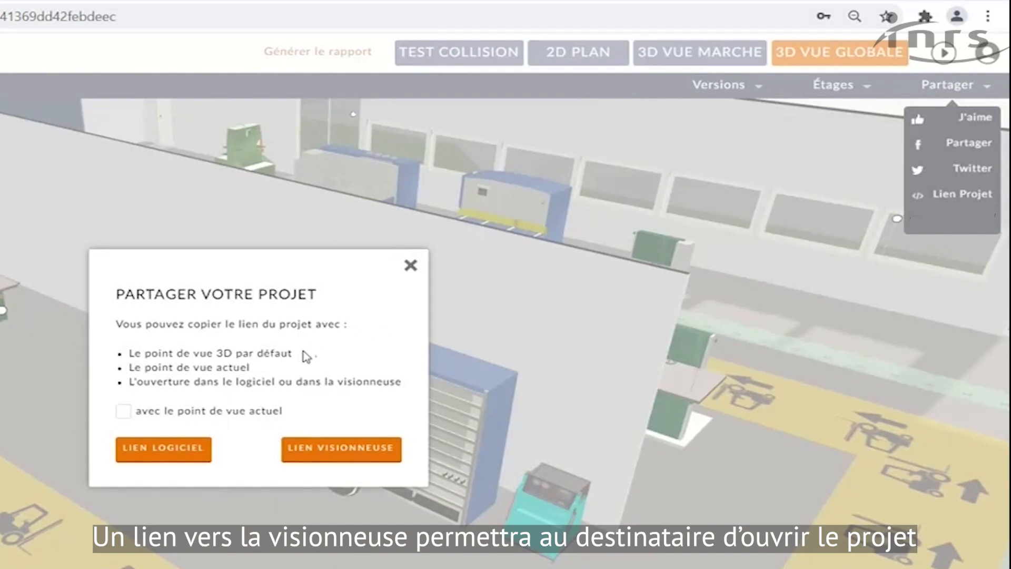
left_click(123, 411)
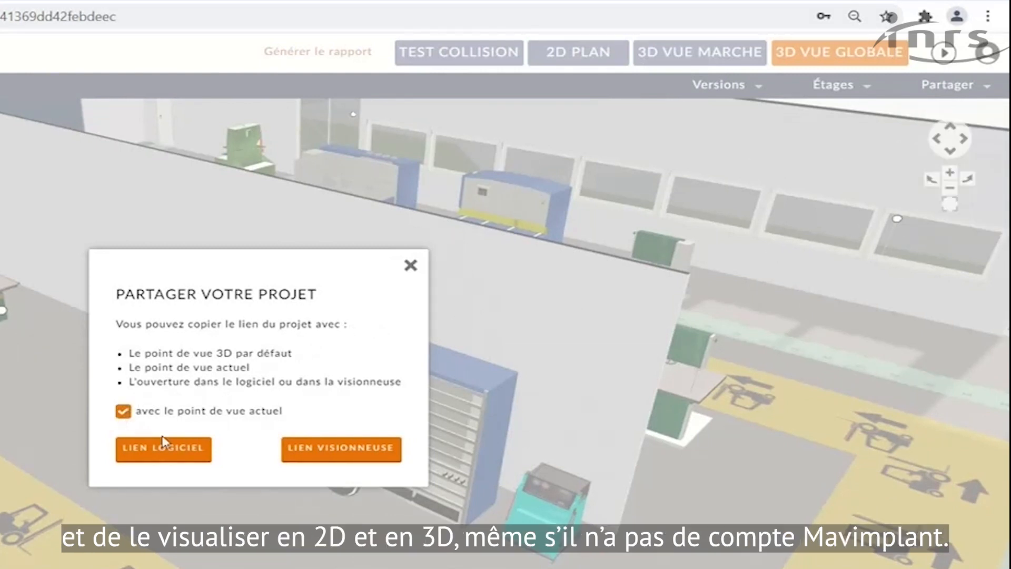
left_click(347, 466)
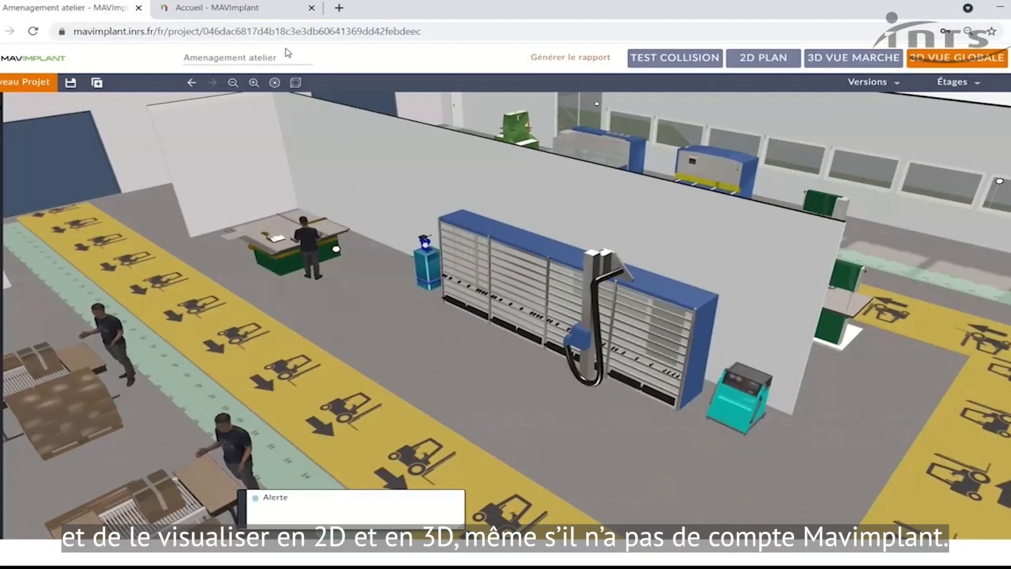
Open the copied viewer link in the other MAVImplant browser tab and look around the shared 3D model.
left_click(217, 8)
left_click(150, 33)
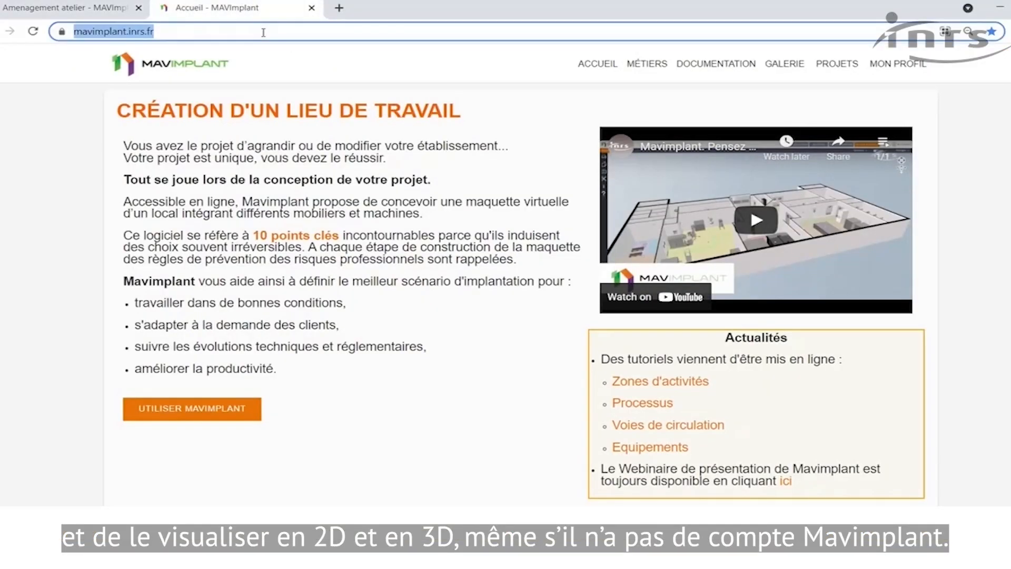
right_click(140, 32)
left_click(175, 120)
key("Return")
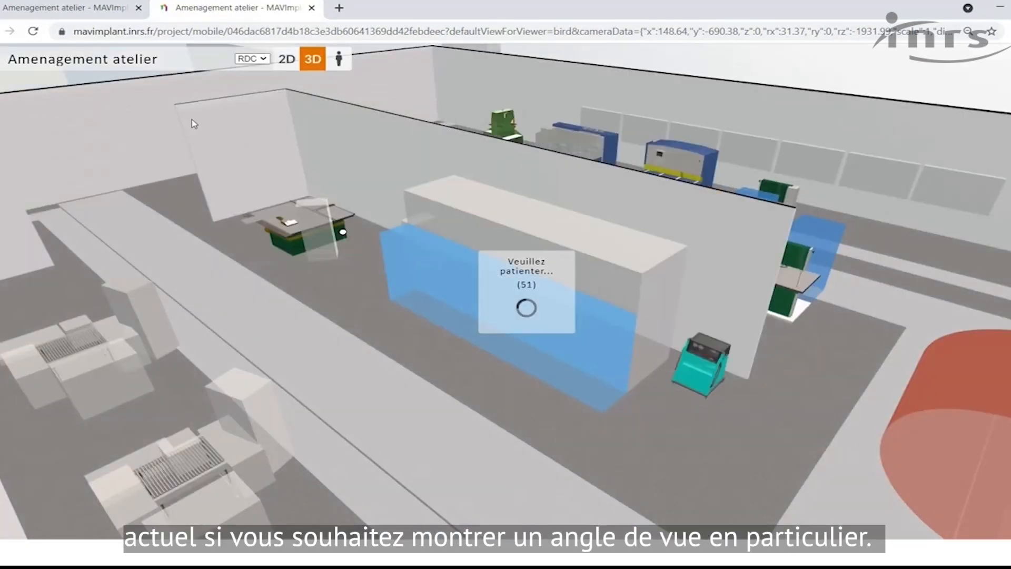
left_click_drag(451, 382, 316, 401)
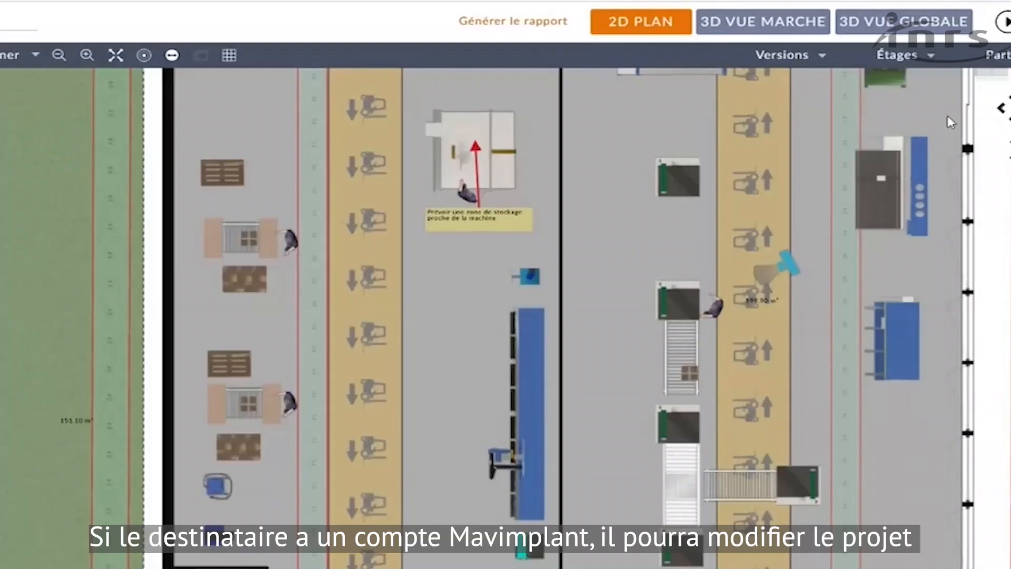
Duplicate the project's original version ("Version originale").
left_click(821, 48)
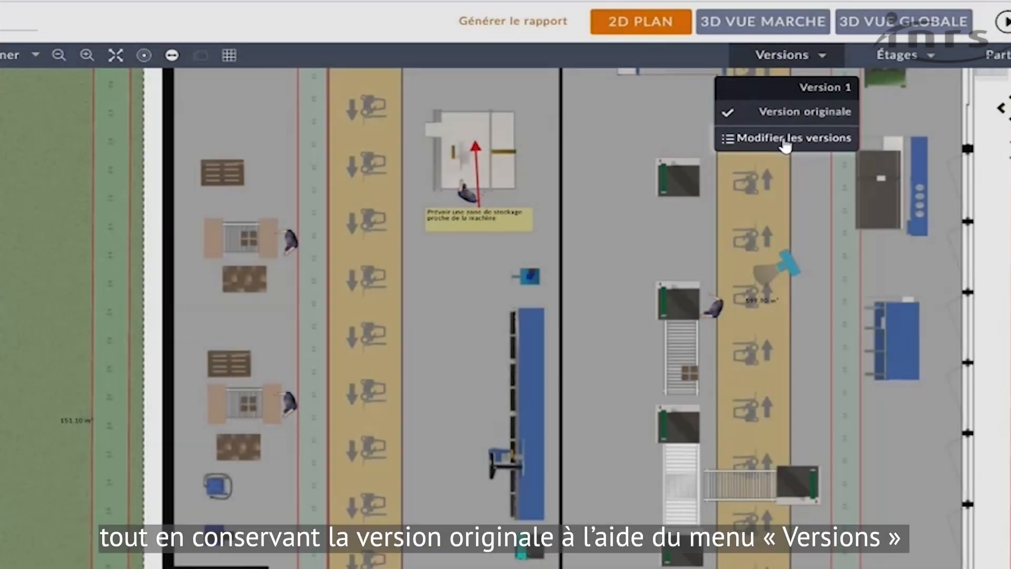
left_click(786, 139)
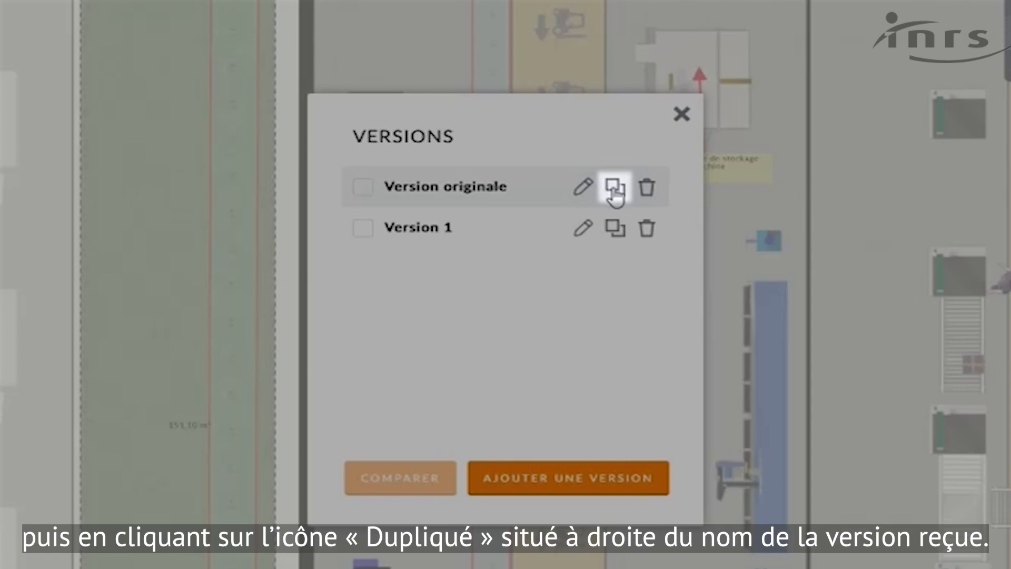
left_click(614, 189)
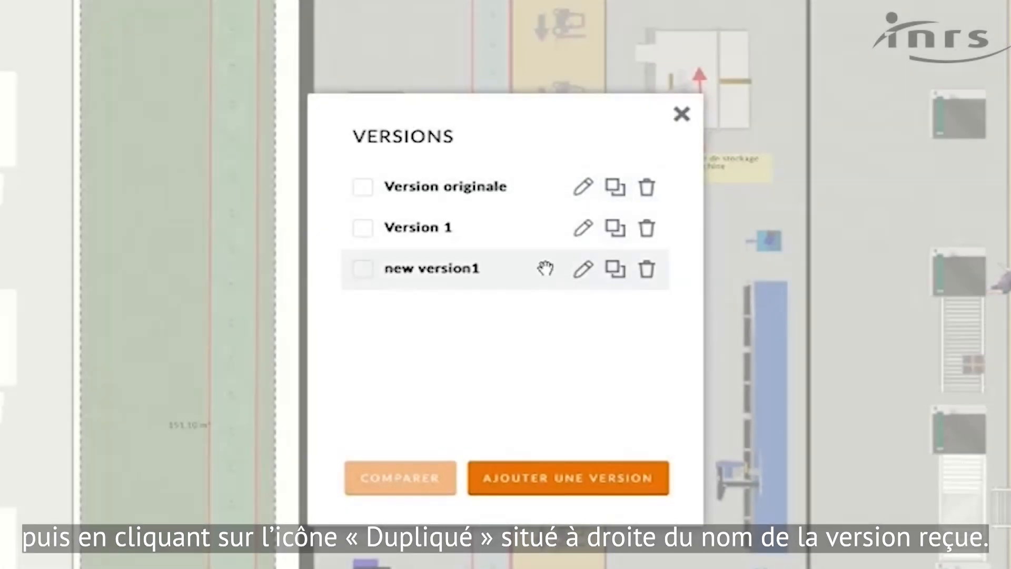
Rename the duplicated version as "Version dupliquée".
left_click(583, 273)
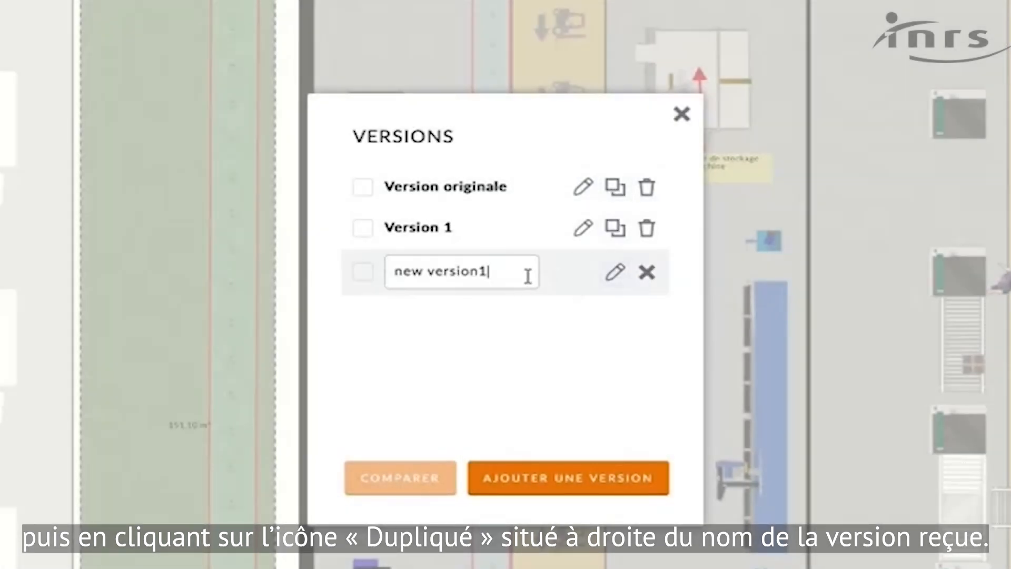
key("BackSpace")
key("BackSpace")
key("BackSpace")
key("BackSpace")
key("BackSpace")
key("BackSpace")
key("BackSpace")
key("BackSpace")
key("BackSpace")
key("BackSpace")
key("BackSpace")
key("BackSpace")
type("Version dupliquée")
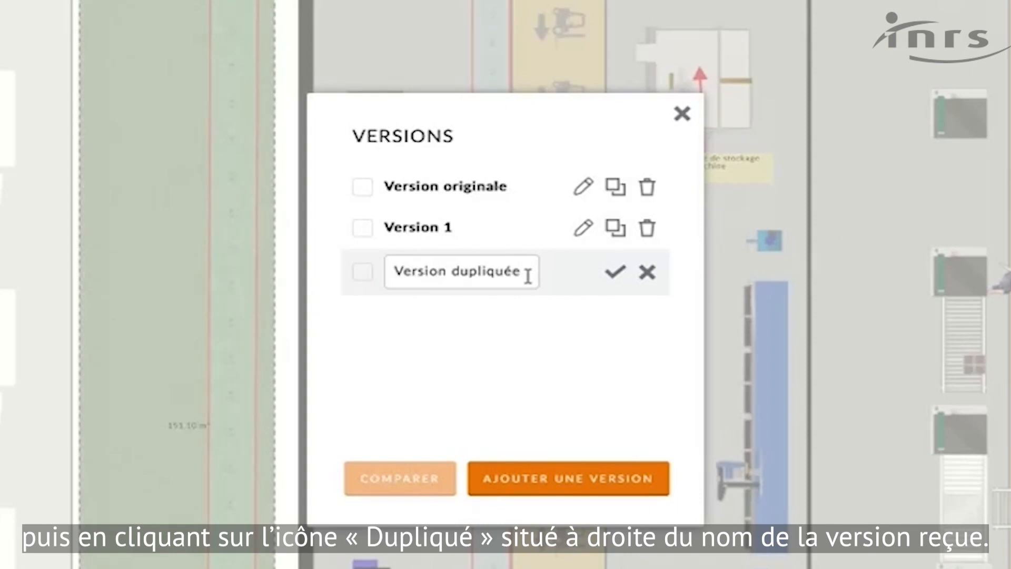
left_click(611, 278)
Add a new blank version to the project and name it "Version vierge".
left_click(537, 479)
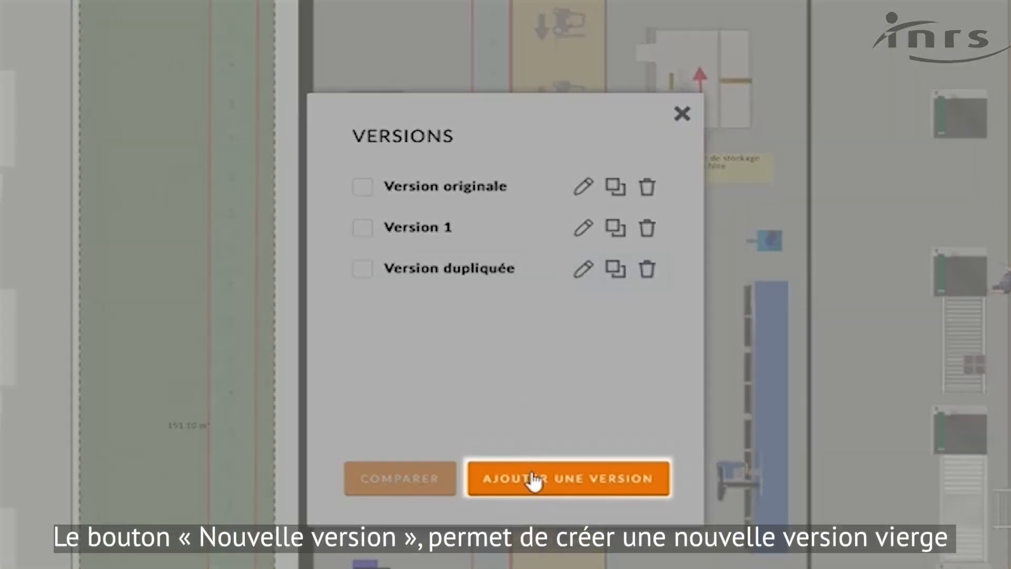
left_click(585, 314)
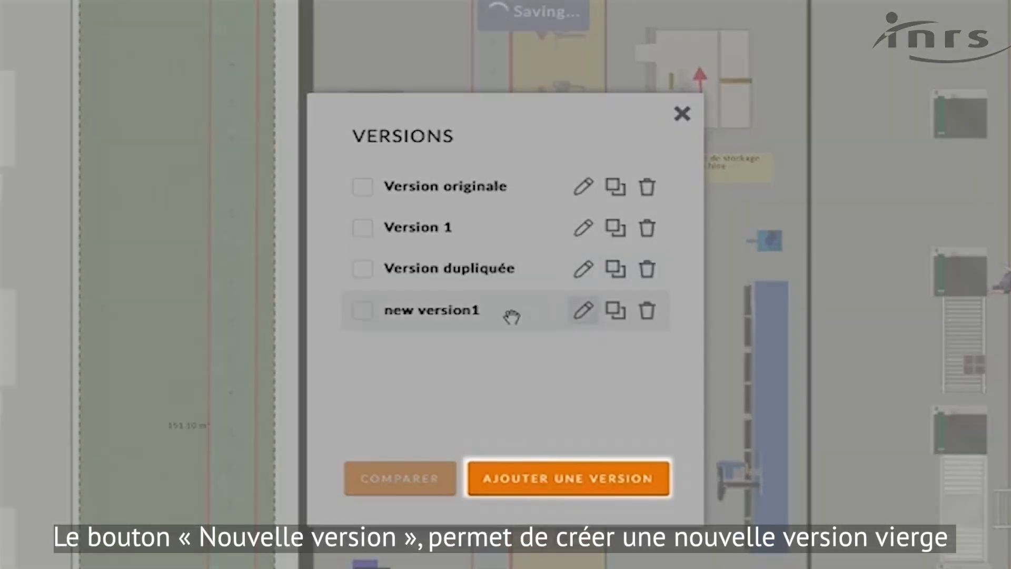
key("BackSpace")
key("BackSpace")
key("BackSpace")
key("BackSpace")
key("BackSpace")
key("BackSpace")
key("BackSpace")
key("BackSpace")
key("BackSpace")
key("BackSpace")
key("BackSpace")
key("BackSpace")
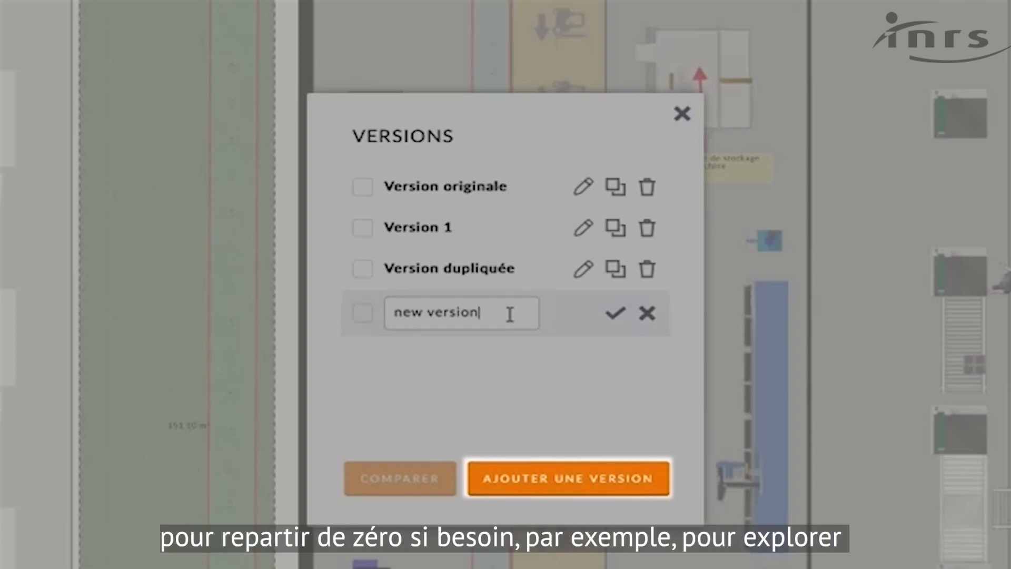
type("Version vierge")
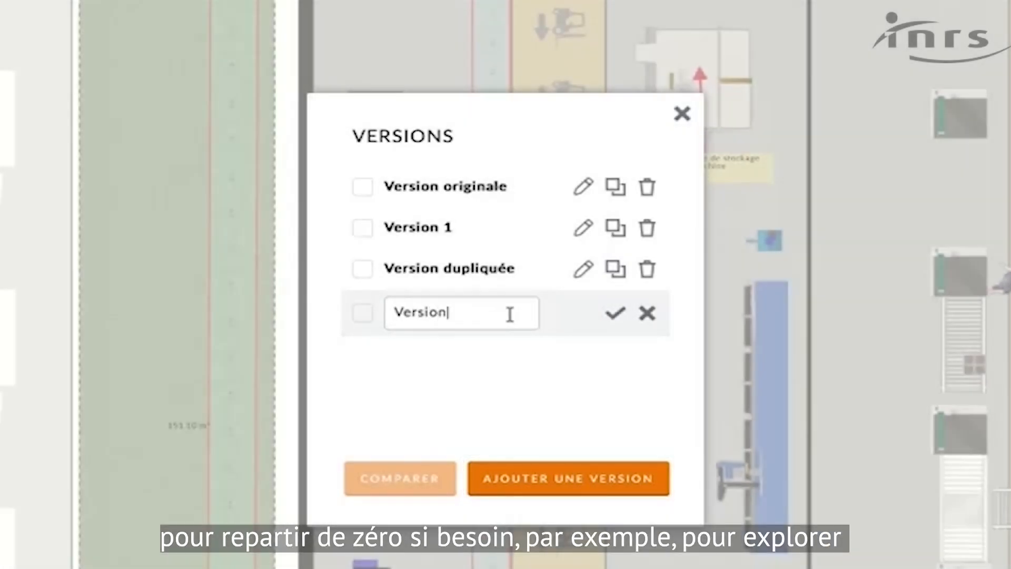
left_click(613, 316)
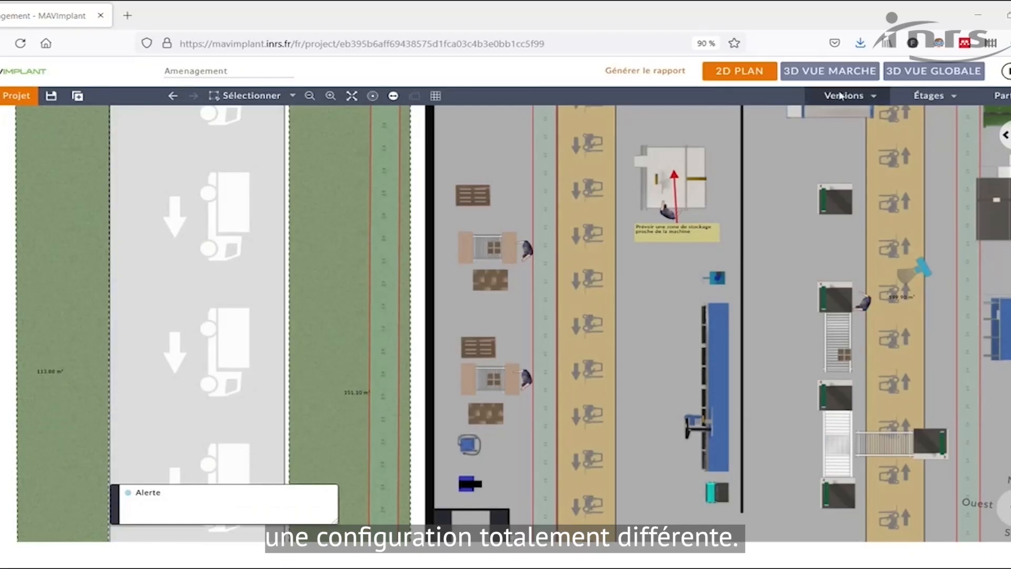
Compare "Version originale" with "Version 1" of the project.
left_click(878, 97)
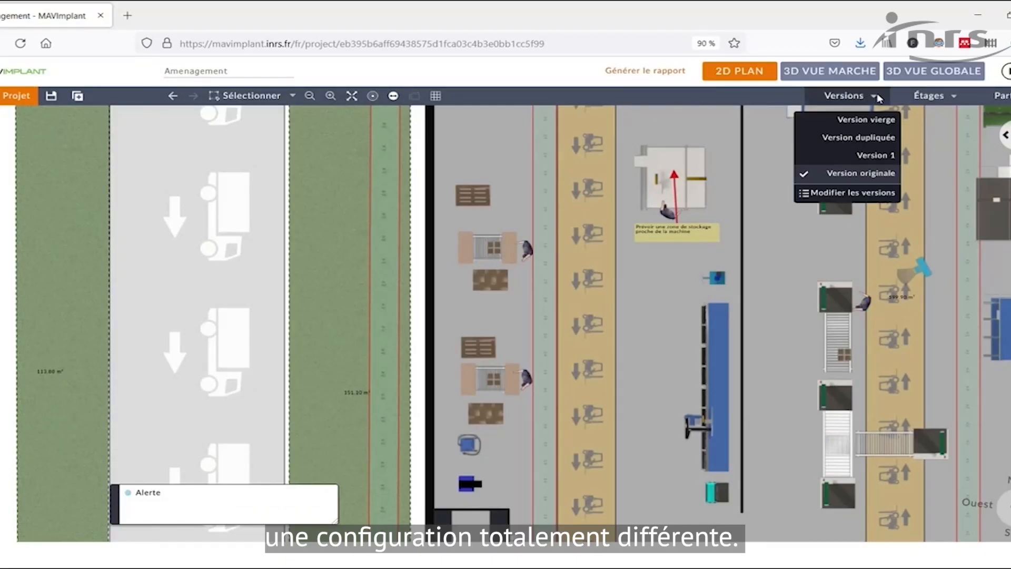
left_click(870, 194)
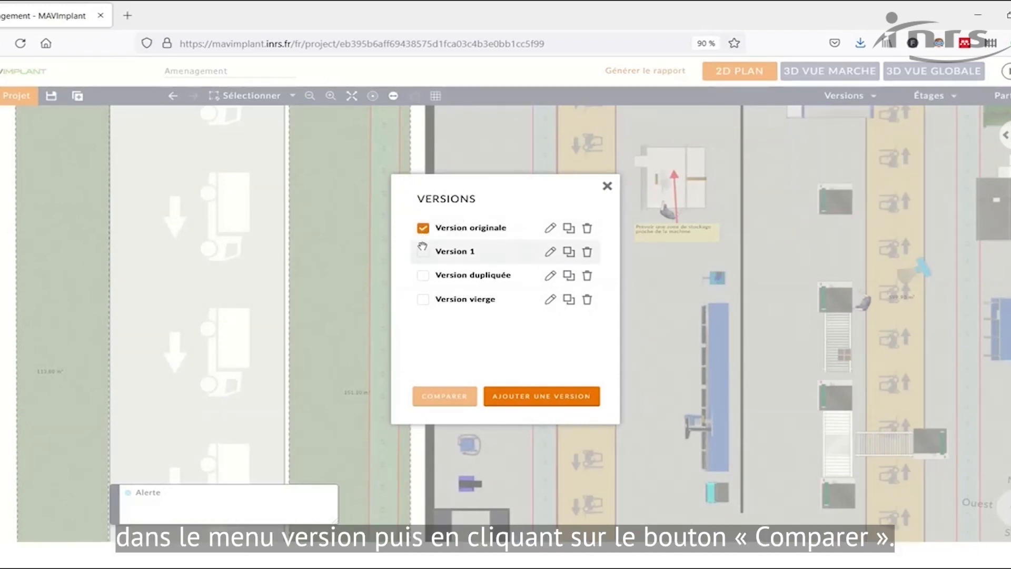
left_click(423, 255)
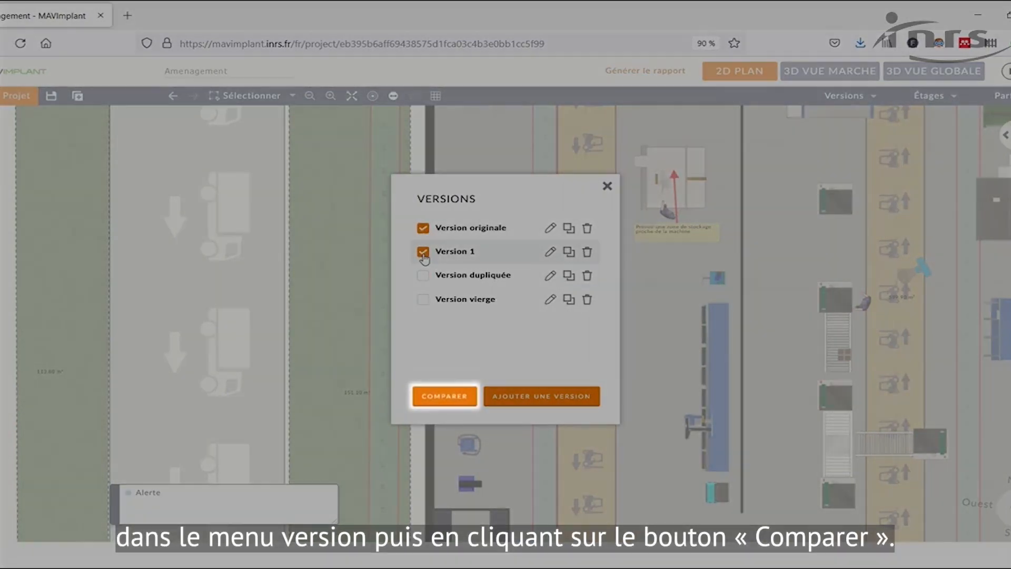
left_click(445, 395)
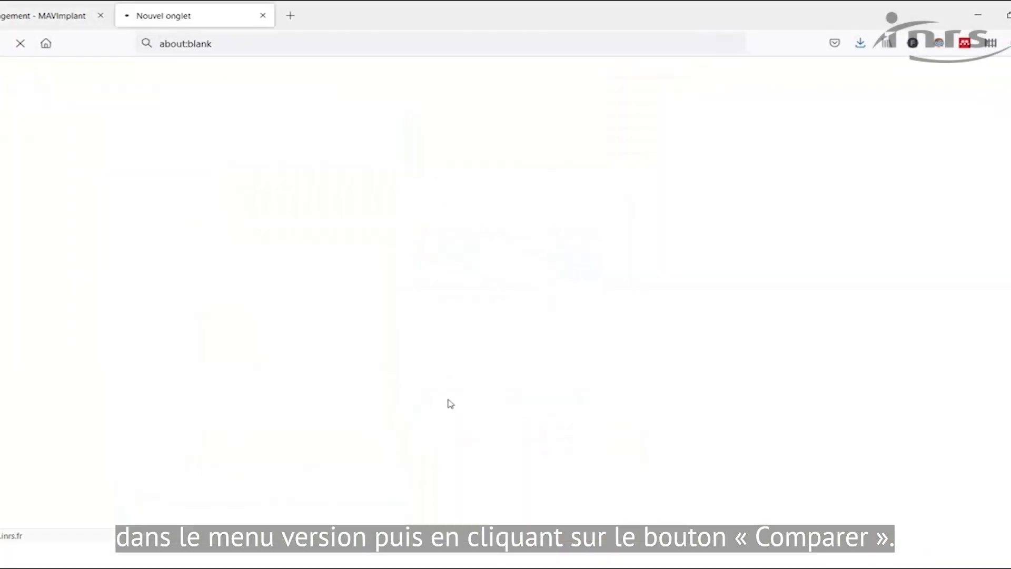
scroll(988, 393, "down", 12)
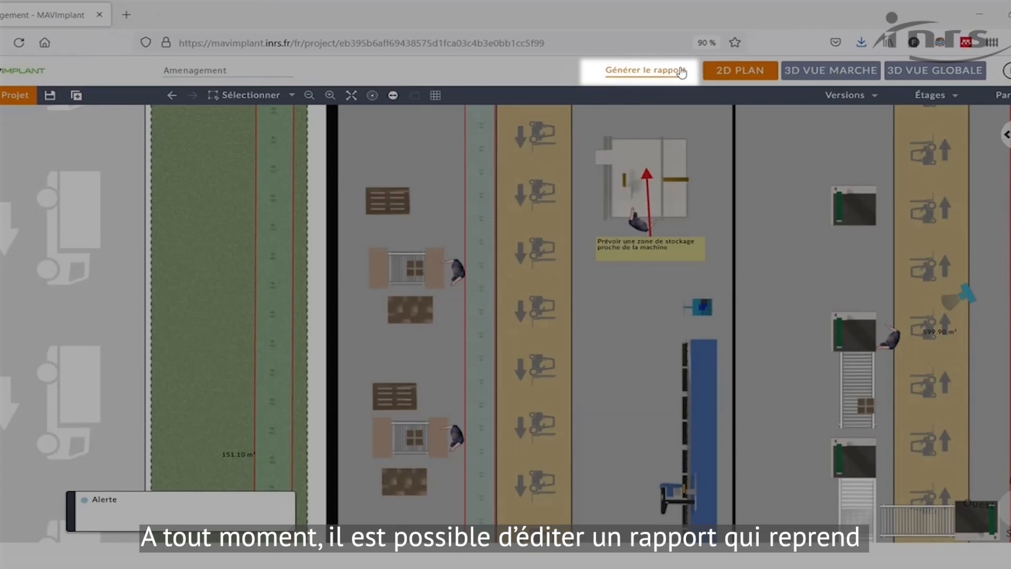
Generate the project report and review its general information, activity zones and premises sections.
left_click(682, 73)
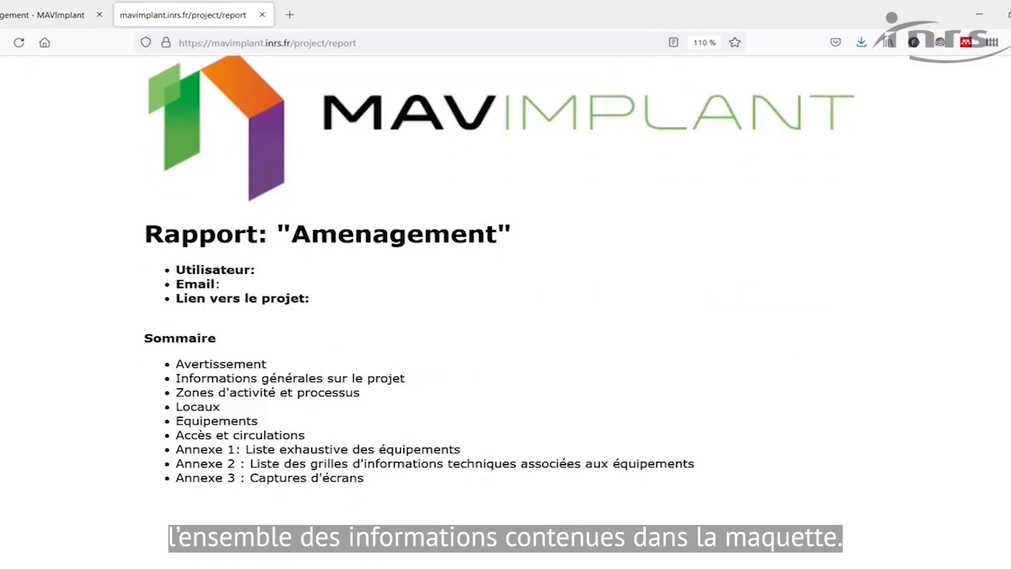
scroll(497, 304, "down", 15)
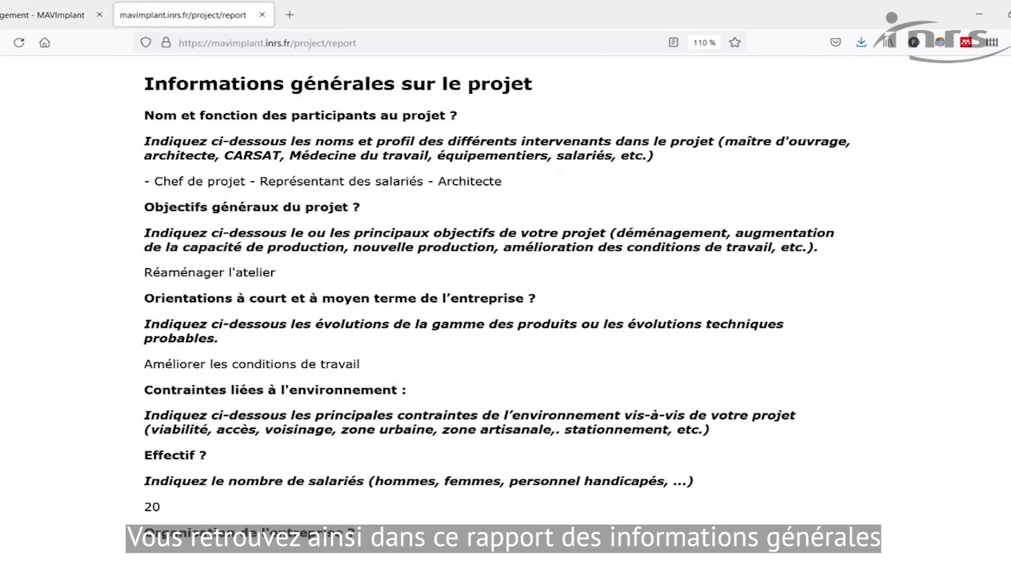
scroll(496, 304, "down", 12)
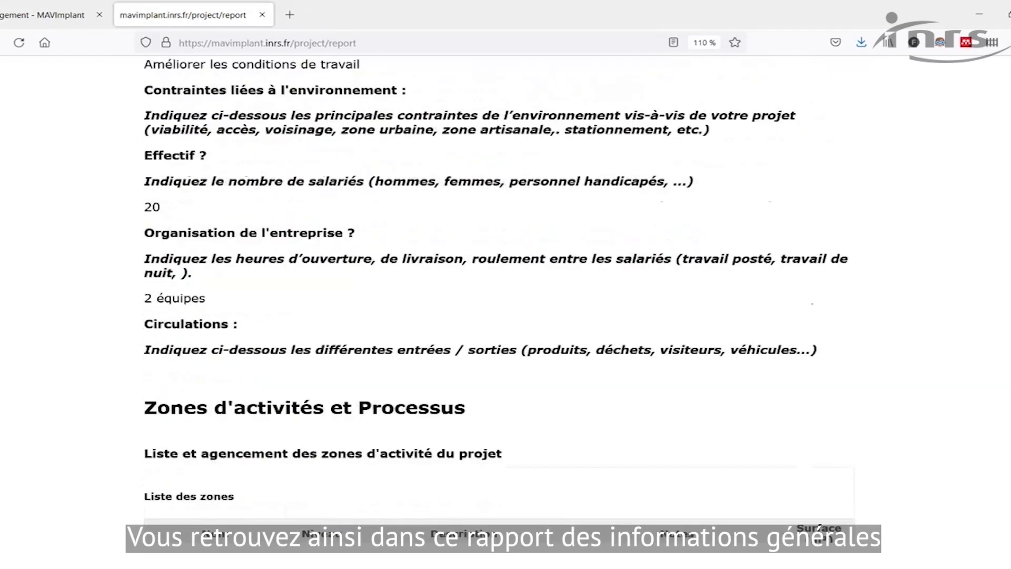
scroll(496, 304, "down", 2)
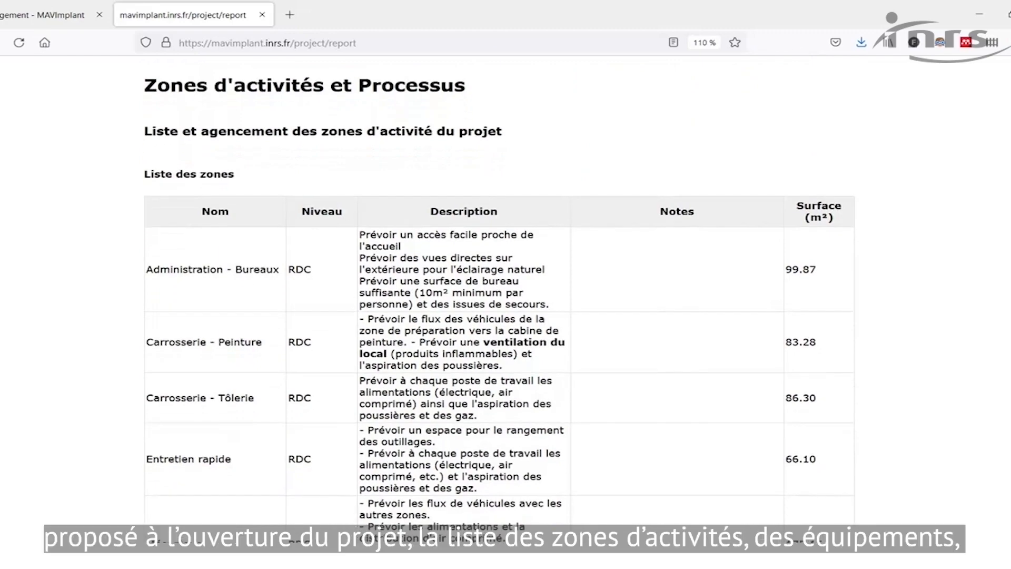
scroll(497, 304, "down", 6)
scroll(496, 304, "down", 20)
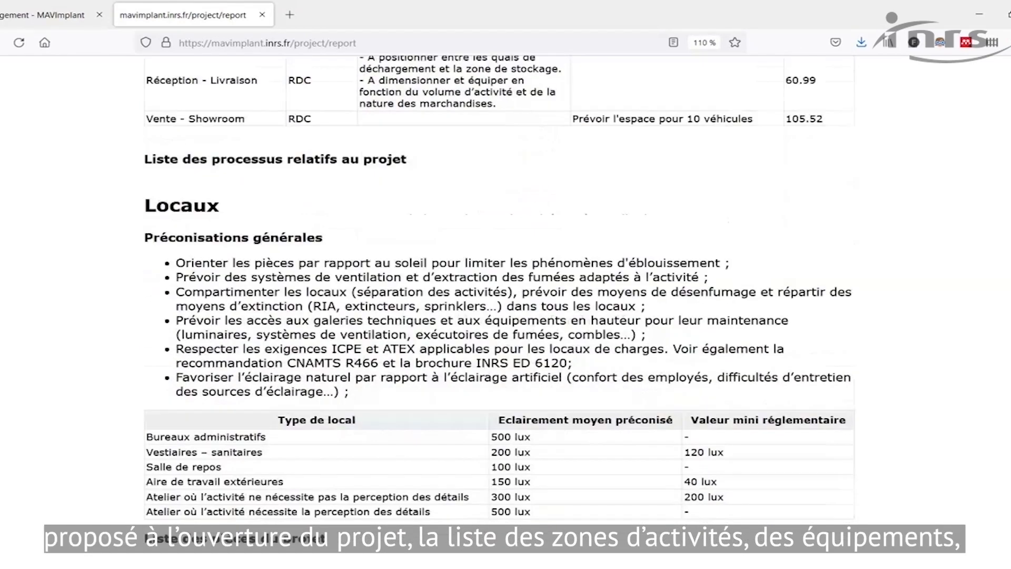
Examine the report's equipment and access and circulation sections, plus its annexes on equipment types, technical information and screen captures.
scroll(496, 304, "down", 13)
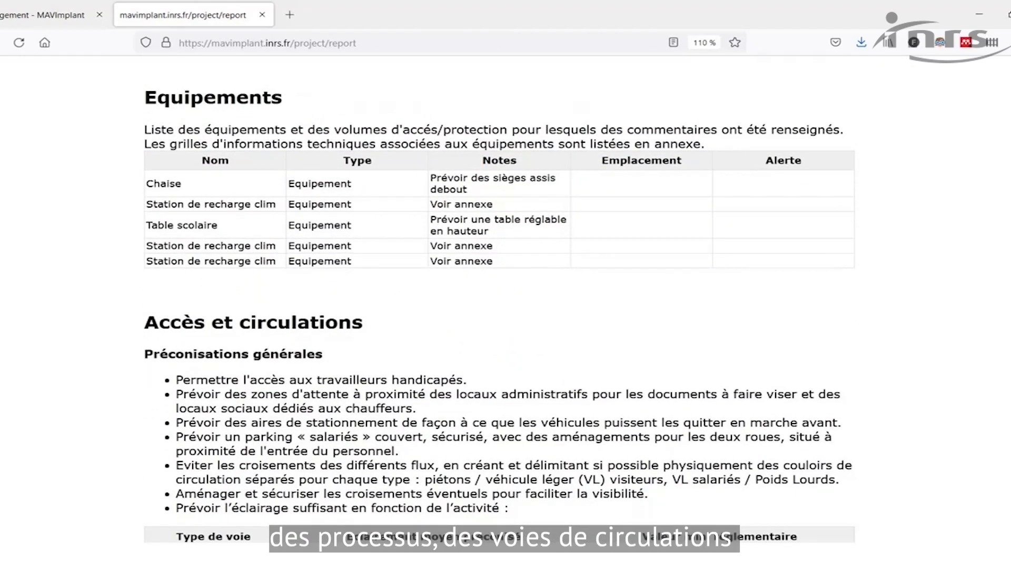
scroll(496, 304, "down", 16)
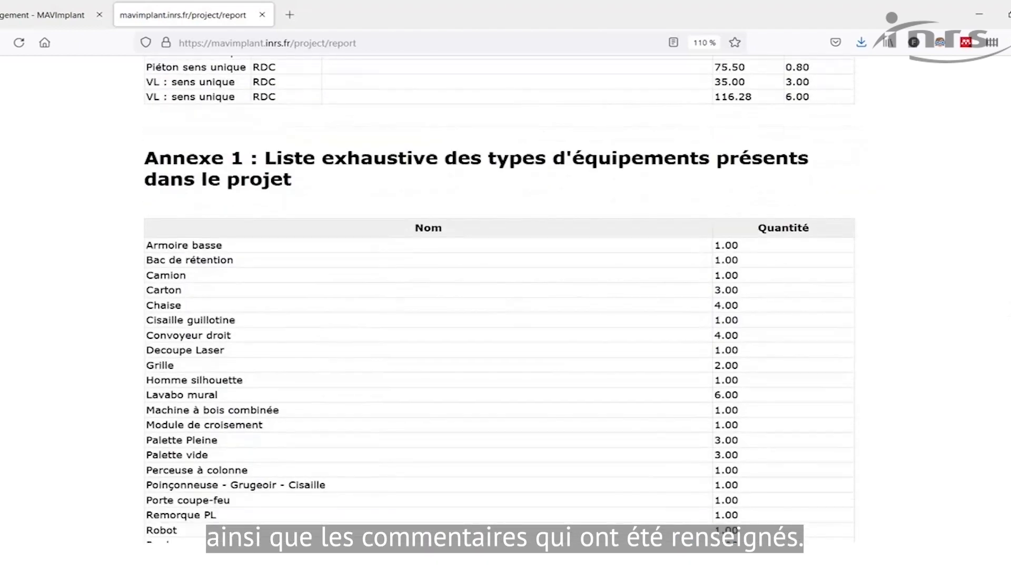
scroll(497, 304, "down", 1)
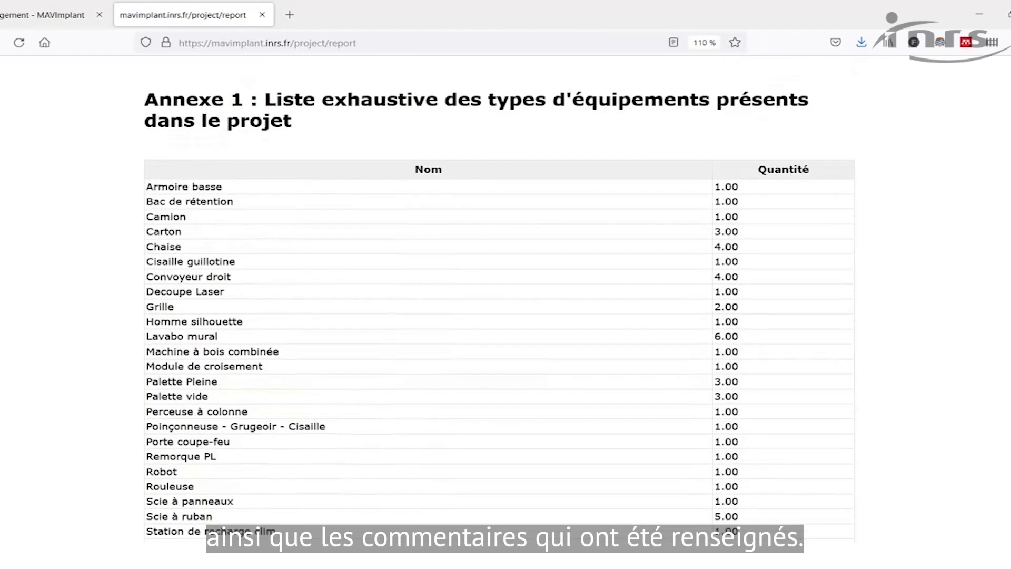
scroll(497, 304, "down", 9)
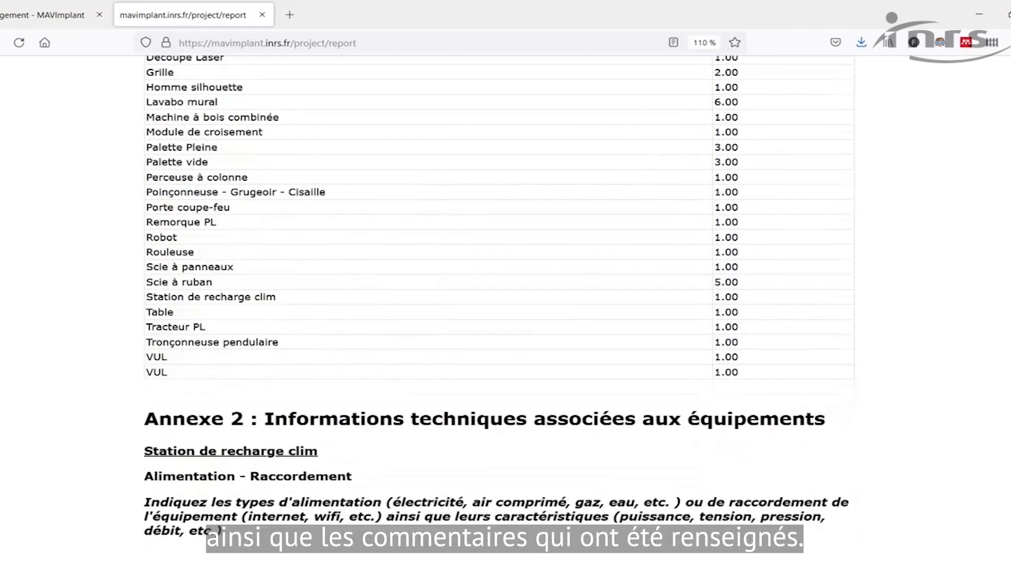
scroll(497, 304, "down", 2)
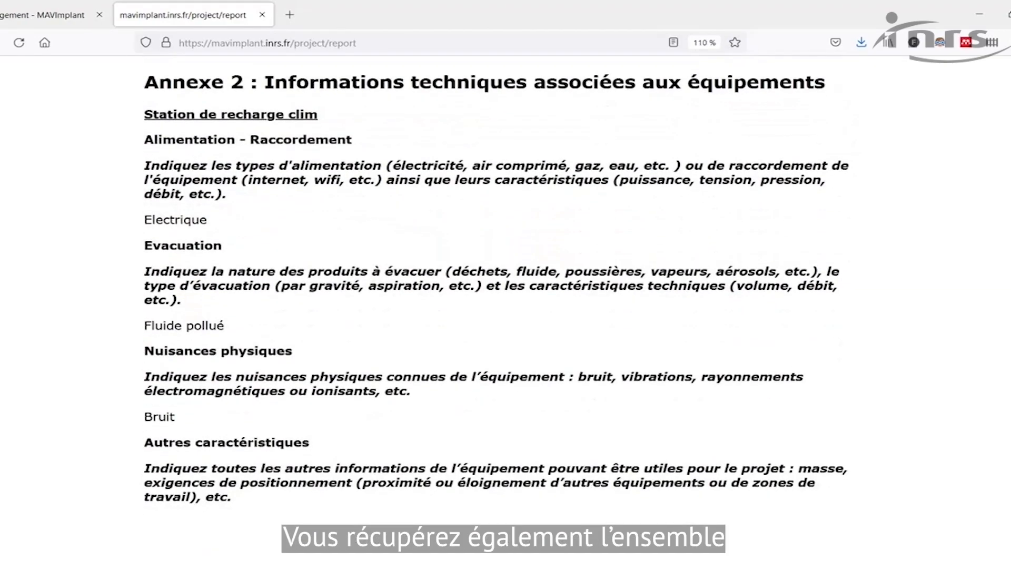
scroll(497, 304, "down", 8)
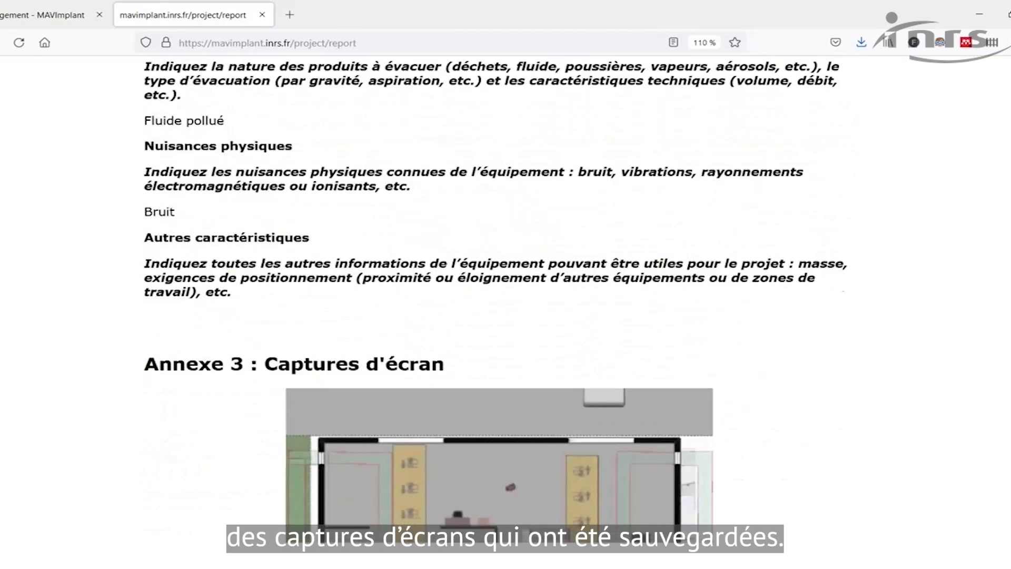
scroll(496, 304, "down", 12)
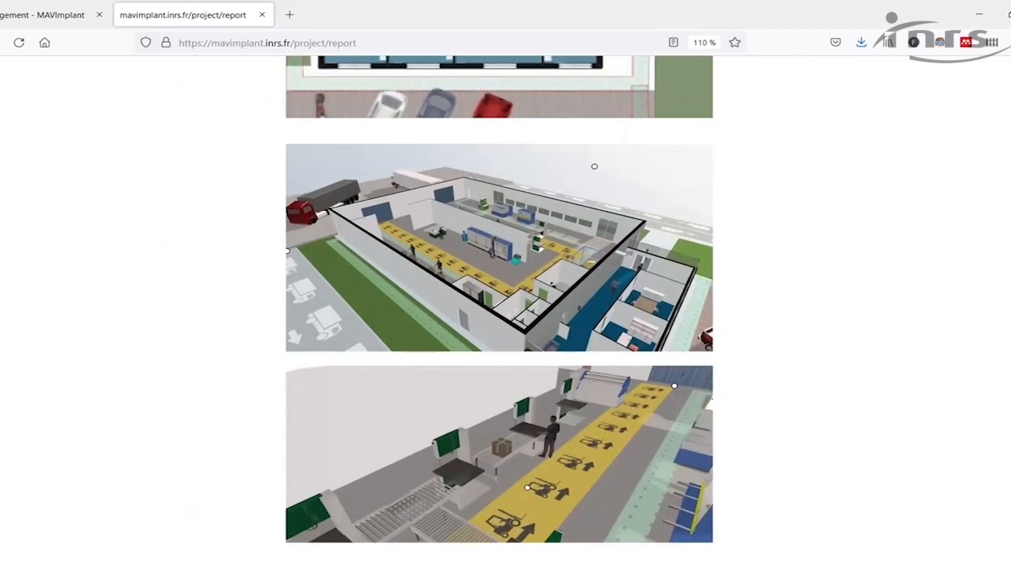